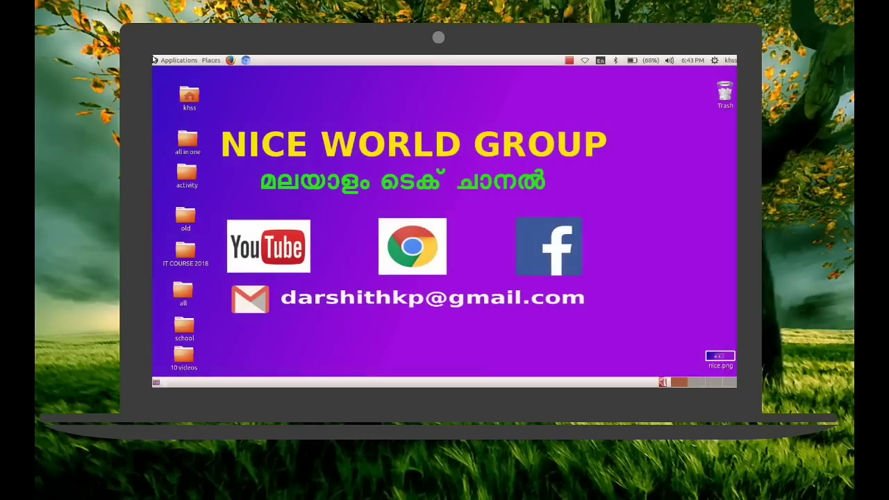
{"action": "left_click", "coordinate": [183, 62]}
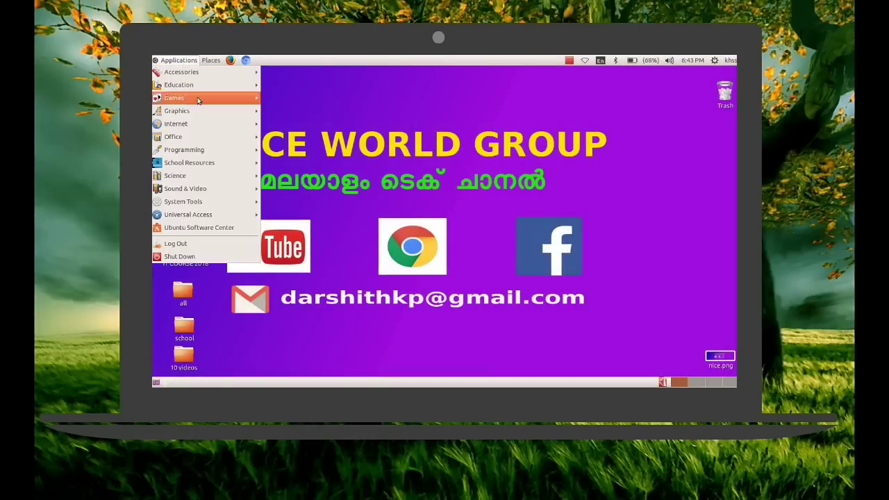
{"action": "mouse_move", "coordinate": [184, 113]}
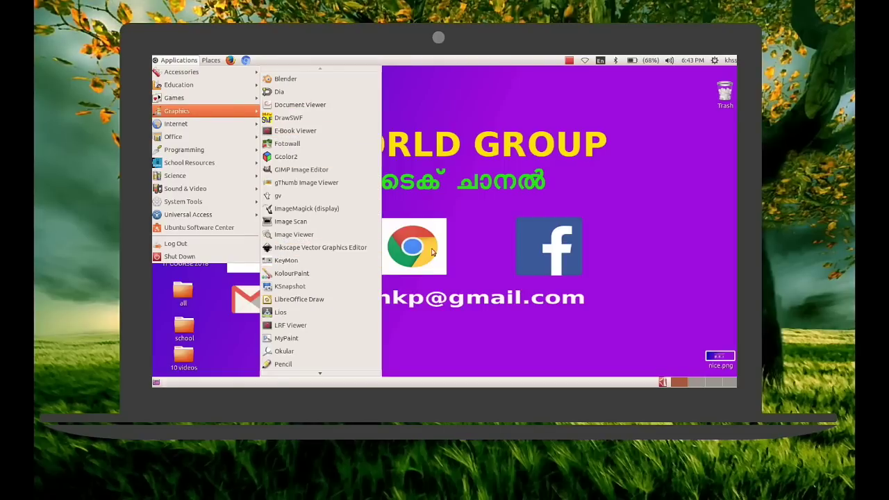
{"action": "left_click", "coordinate": [431, 252]}
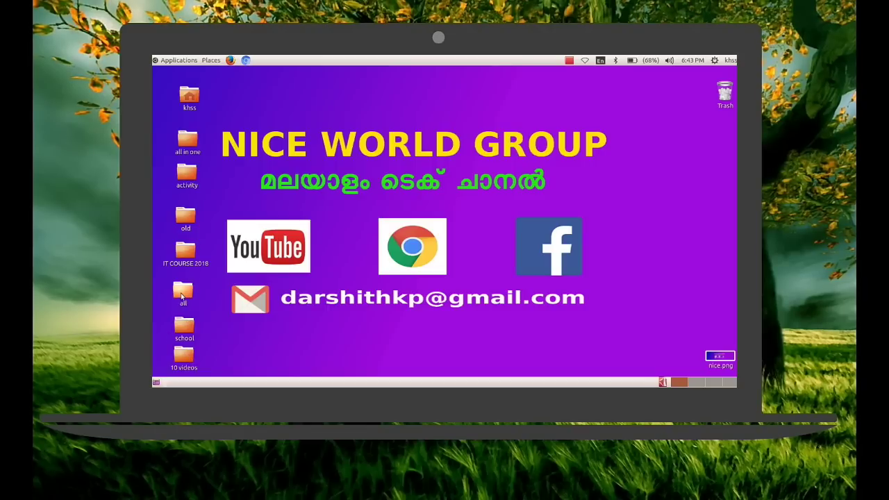
- Open the school folder on the desktop and go into its subfolder 10
{"action": "double_click", "coordinate": [184, 325]}
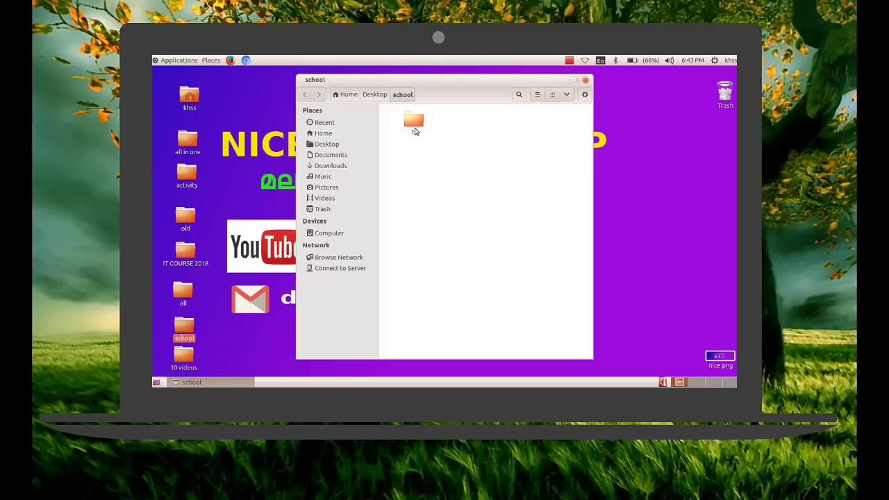
{"action": "double_click", "coordinate": [413, 125]}
{"action": "left_click", "coordinate": [569, 61]}
{"action": "left_click", "coordinate": [573, 82]}
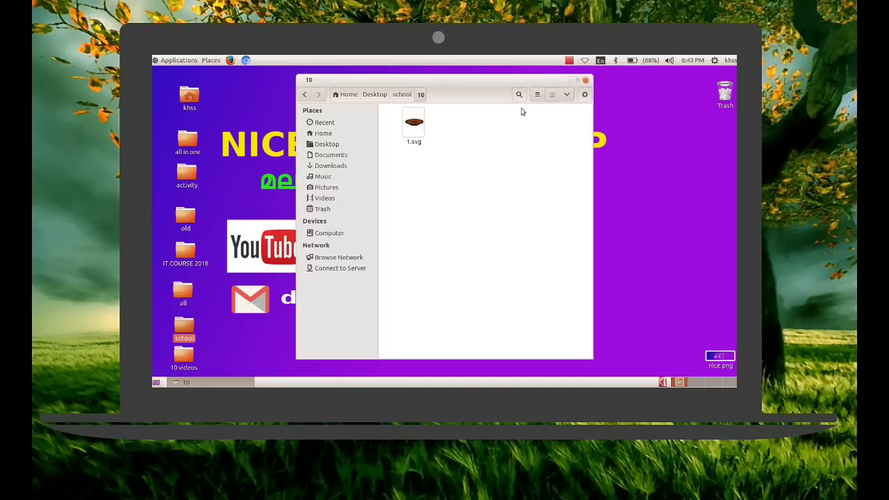
- Preview 1.svg in the image viewer, enlarge the saucer drawing and close the preview
{"action": "double_click", "coordinate": [414, 124]}
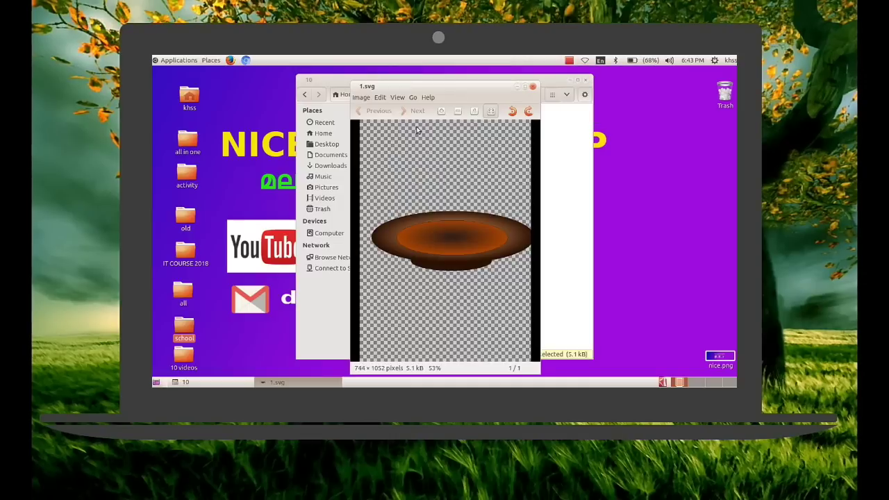
{"action": "scroll", "coordinate": [489, 242], "scroll_direction": "down", "scroll_amount": 3}
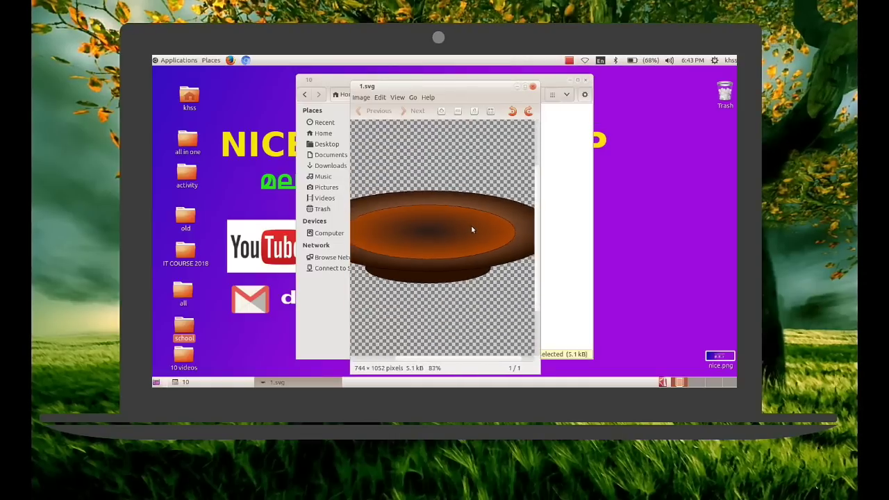
{"action": "left_click", "coordinate": [533, 86]}
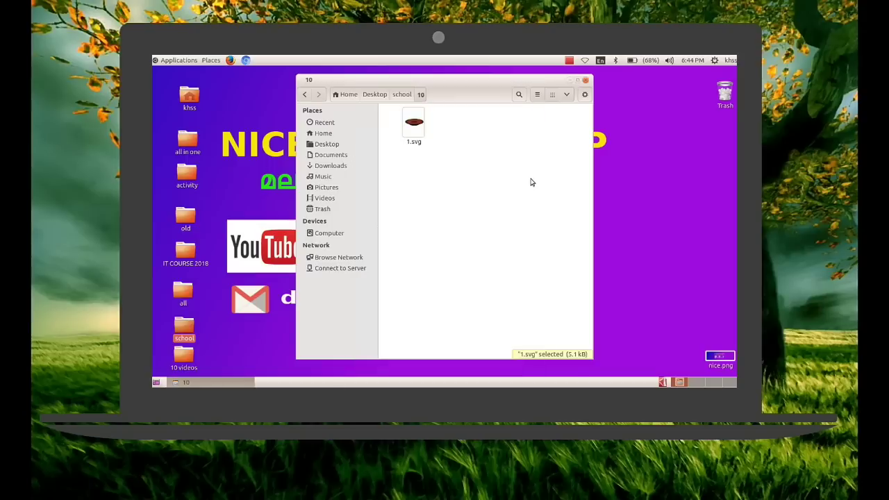
- Open 1.svg from folder 10 in Inkscape
{"action": "right_click", "coordinate": [414, 124]}
{"action": "mouse_move", "coordinate": [444, 139]}
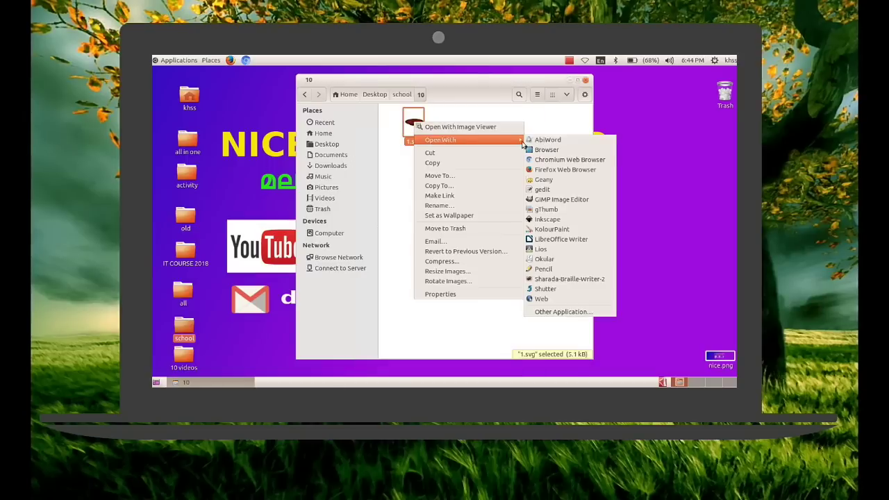
{"action": "left_click", "coordinate": [554, 220]}
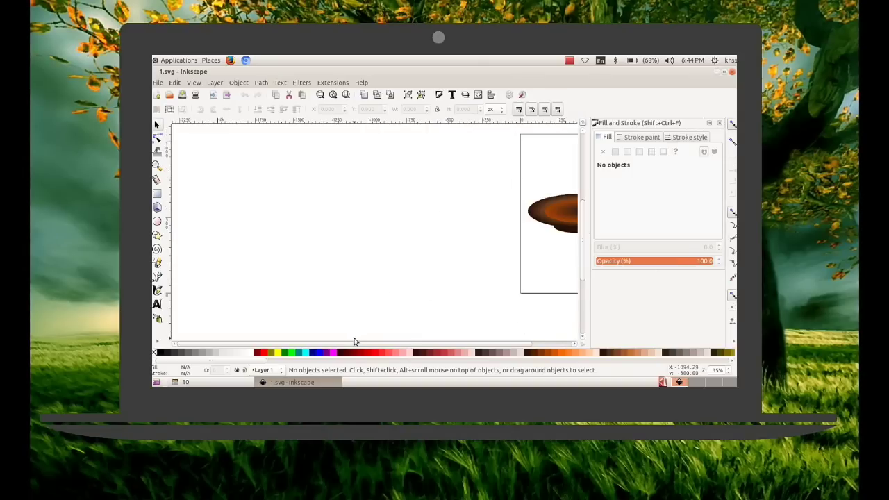
- Examine the brown saucer drawing on the page at closer range
{"action": "left_click_drag", "start_coordinate": [354, 343], "coordinate": [410, 356]}
{"action": "left_click_drag", "start_coordinate": [584, 257], "coordinate": [584, 251]}
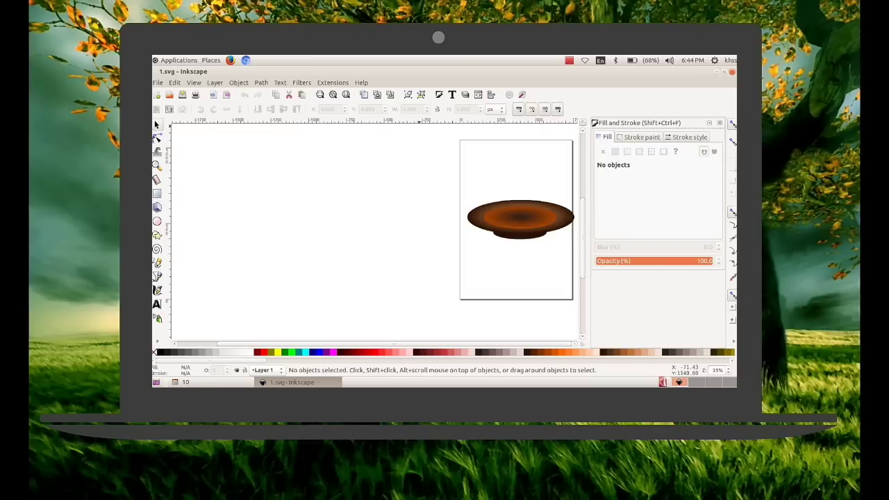
{"action": "left_click", "coordinate": [157, 165]}
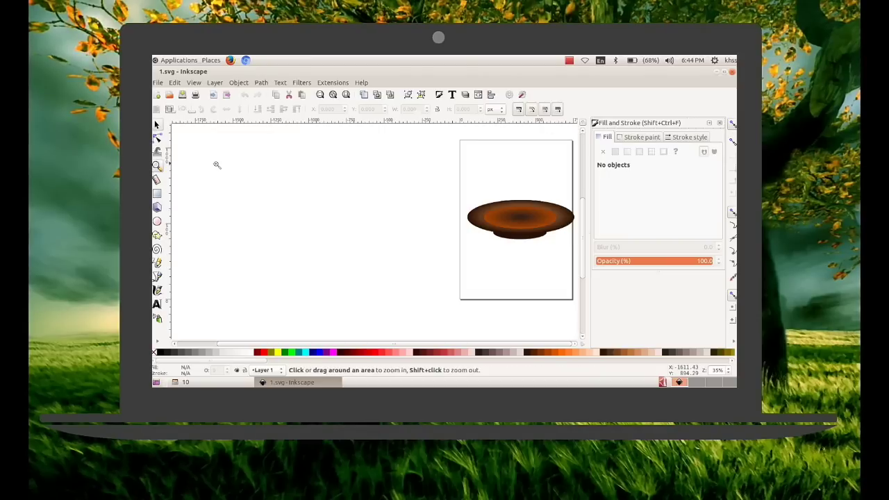
{"action": "left_click", "coordinate": [508, 191]}
{"action": "left_click", "coordinate": [508, 190]}
{"action": "left_click", "coordinate": [508, 191]}
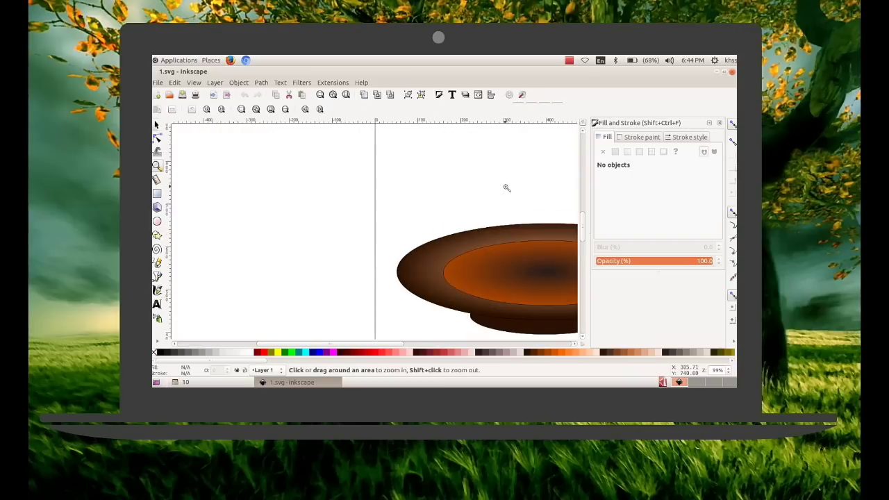
{"action": "left_click_drag", "start_coordinate": [277, 345], "coordinate": [330, 345]}
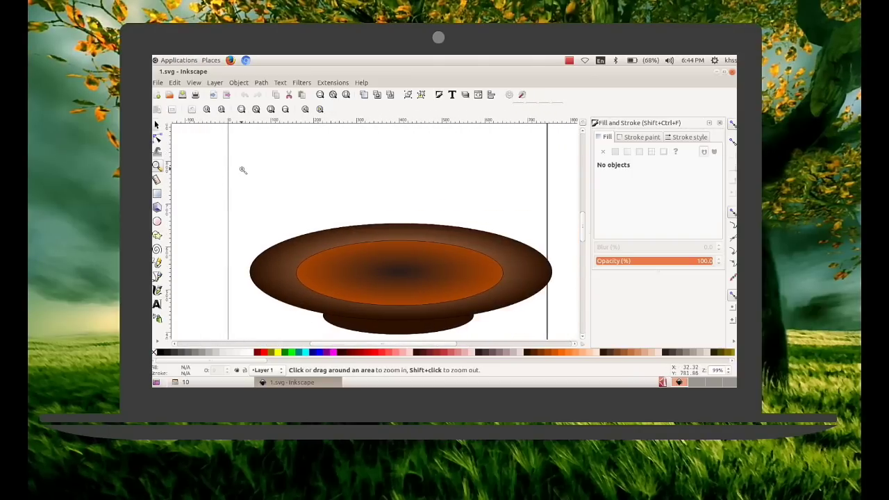
{"action": "left_click", "coordinate": [569, 61]}
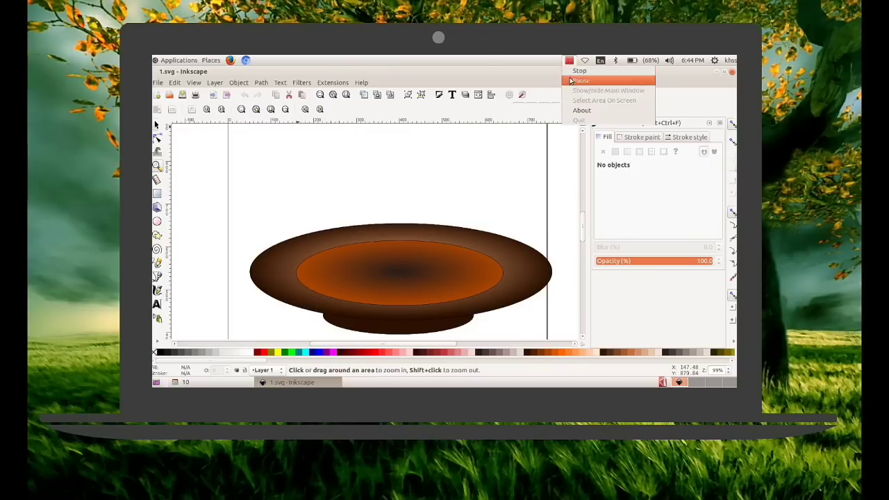
{"action": "left_click", "coordinate": [580, 81]}
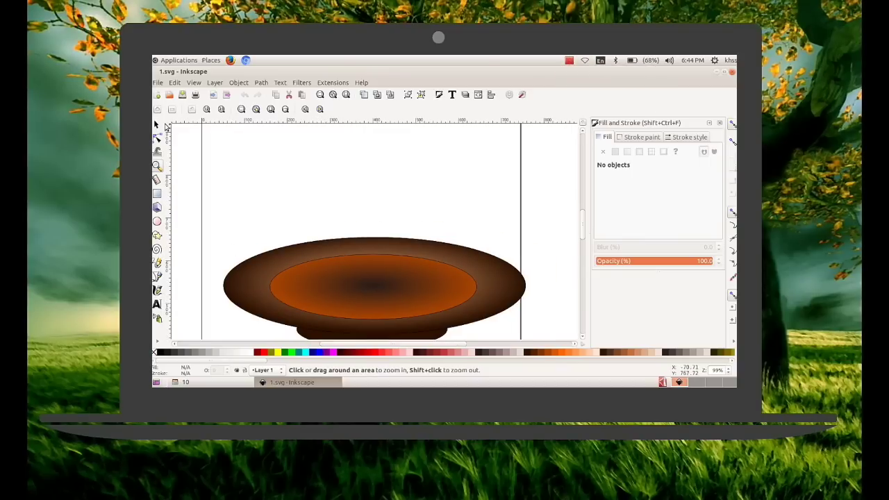
- Shrink the grouped saucer to about 524 × 202 px and move it off the page, beyond its left edge
{"action": "left_click", "coordinate": [158, 125]}
{"action": "left_click", "coordinate": [389, 291]}
{"action": "left_click_drag", "start_coordinate": [389, 292], "coordinate": [381, 271]}
{"action": "left_click_drag", "start_coordinate": [518, 175], "coordinate": [401, 237]}
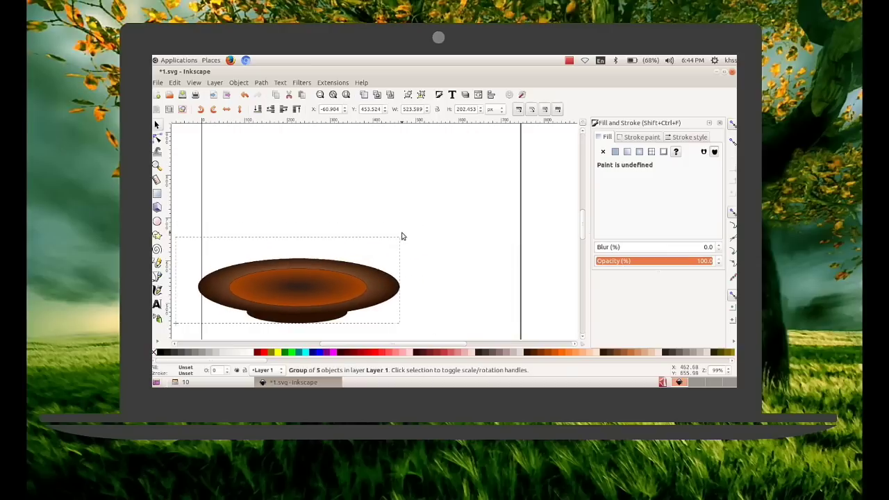
{"action": "left_click_drag", "start_coordinate": [305, 293], "coordinate": [244, 274]}
{"action": "left_click", "coordinate": [343, 302]}
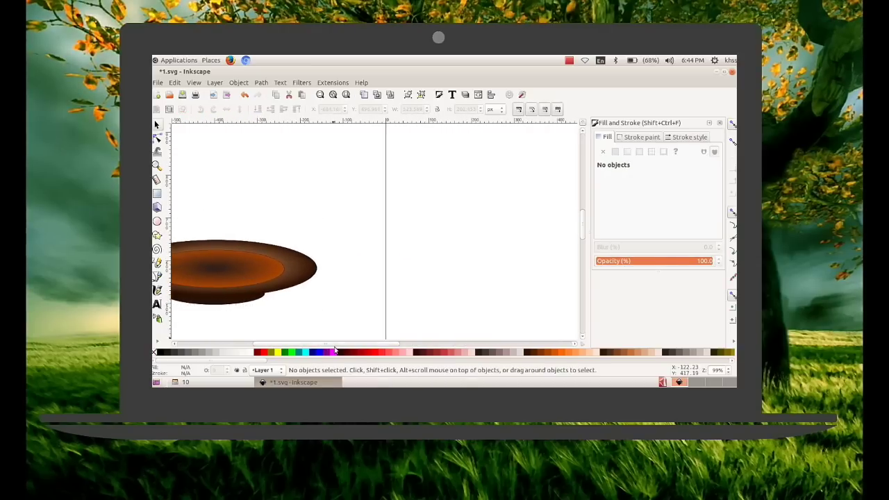
- Draw an upright ellipse about 274 × 345 px on the empty page and fill it dark brown (552200)
{"action": "left_click_drag", "start_coordinate": [334, 343], "coordinate": [395, 342]}
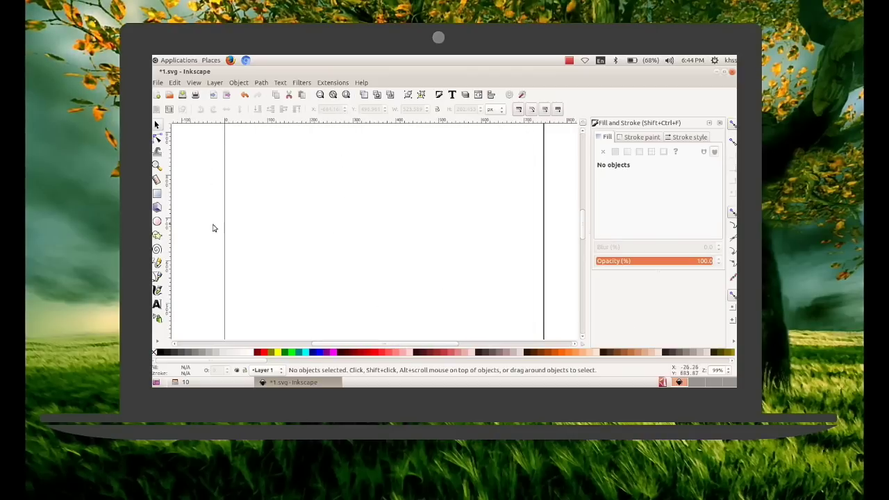
{"action": "left_click", "coordinate": [157, 221]}
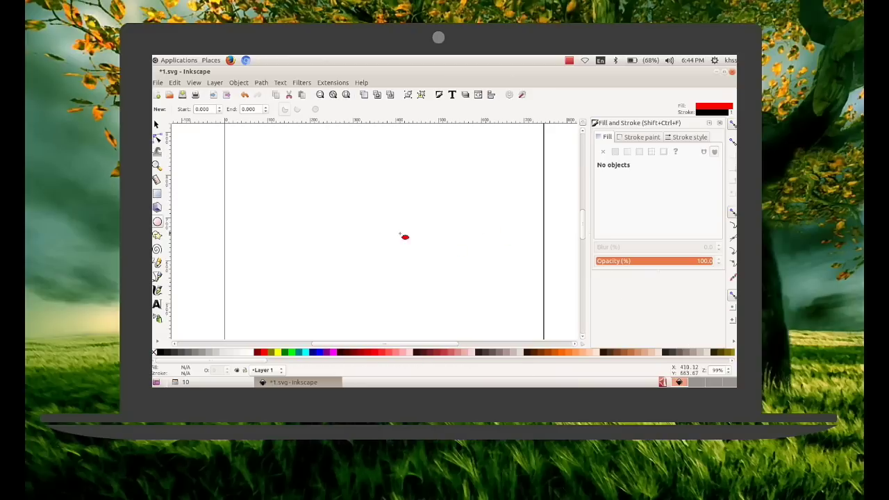
{"action": "mouse_move", "coordinate": [304, 164]}
{"action": "left_mouse_down"}
{"action": "mouse_move", "coordinate": [338, 211]}
{"action": "mouse_move", "coordinate": [419, 278]}
{"action": "mouse_move", "coordinate": [421, 310]}
{"action": "left_mouse_up"}
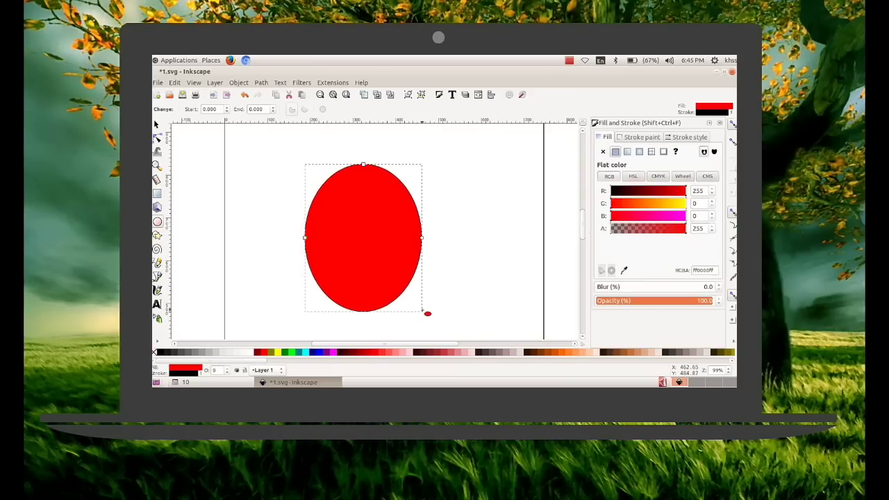
{"action": "left_click", "coordinate": [156, 125]}
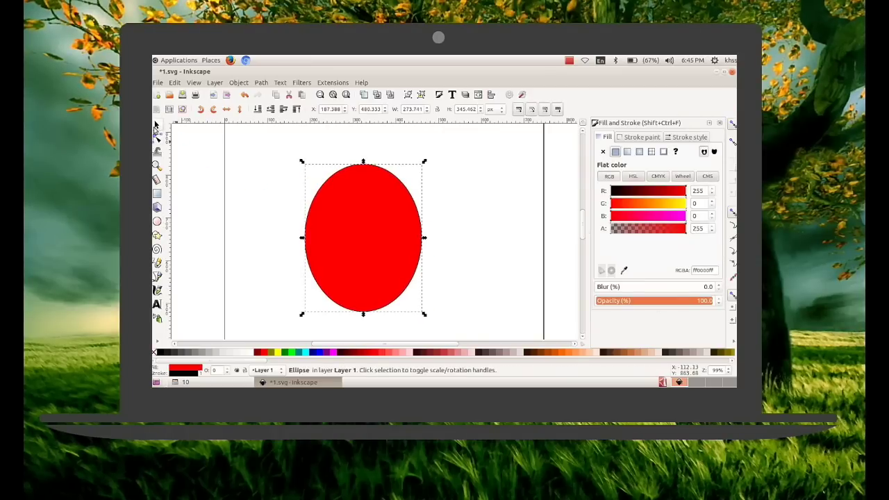
{"action": "left_click", "coordinate": [533, 353]}
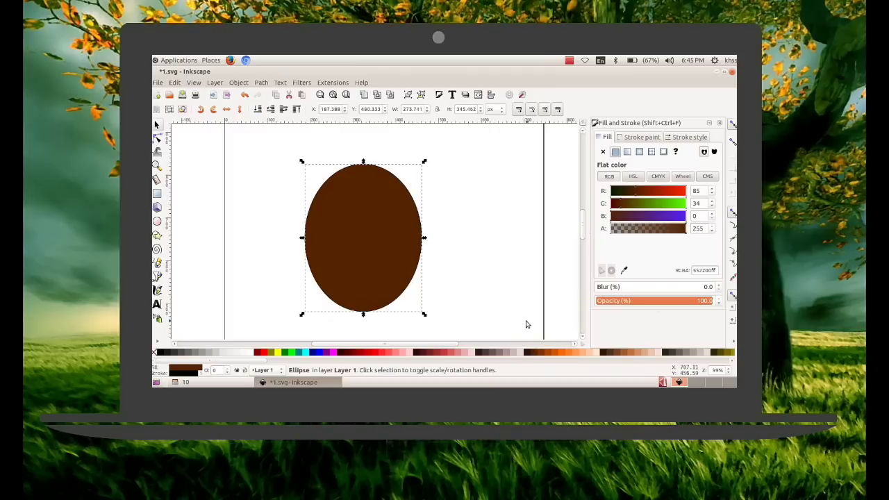
{"action": "left_click", "coordinate": [445, 237]}
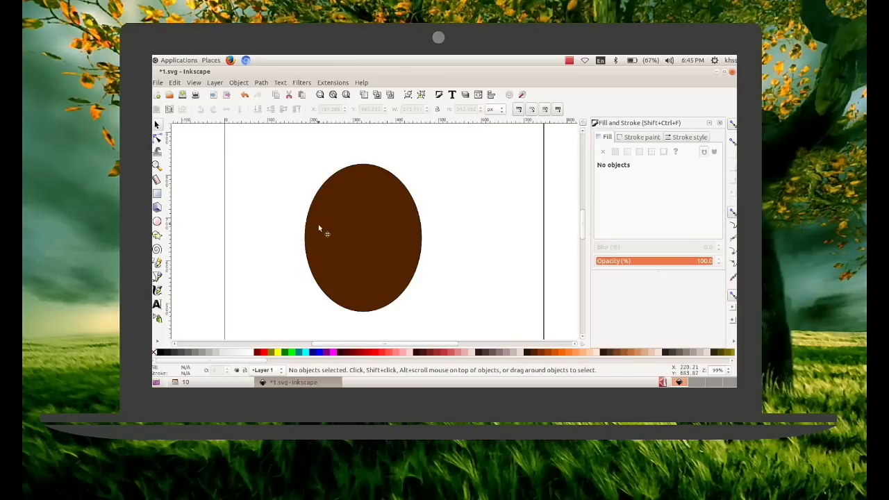
- Draw a second ellipse about 256 × 287 px overlapping the brown one's upper part and fill it bright green (00ff00)
{"action": "scroll", "coordinate": [428, 241], "scroll_direction": "up", "scroll_amount": 2}
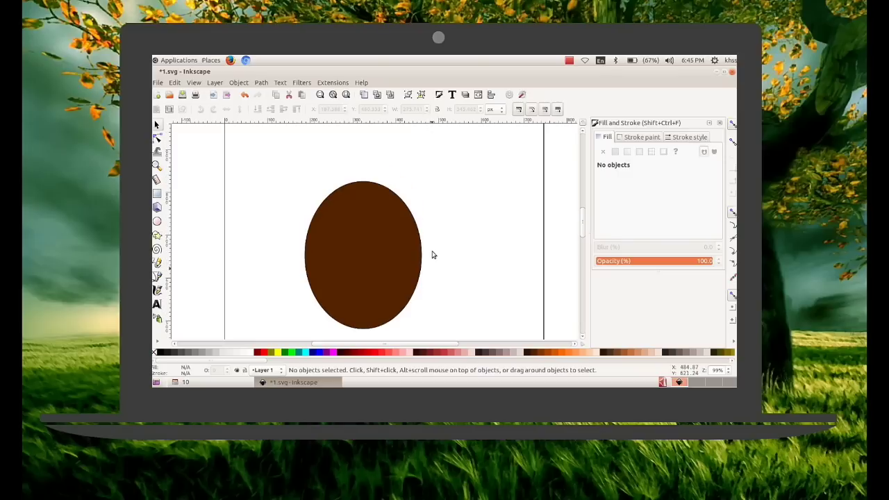
{"action": "left_click", "coordinate": [158, 223]}
{"action": "left_click_drag", "start_coordinate": [283, 149], "coordinate": [389, 268]}
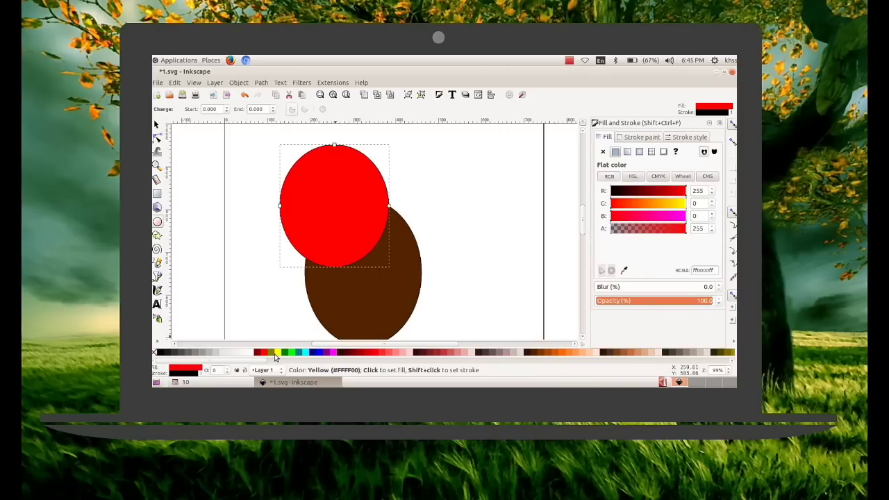
{"action": "left_click", "coordinate": [276, 353]}
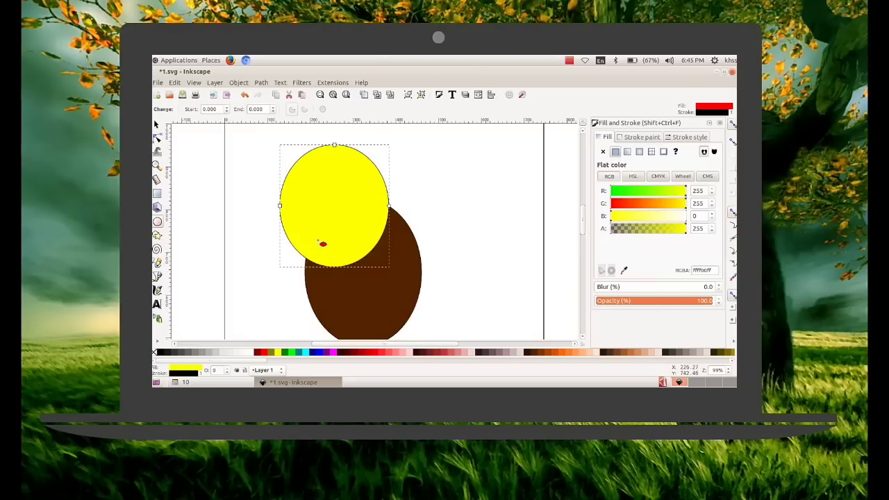
{"action": "left_click", "coordinate": [294, 353]}
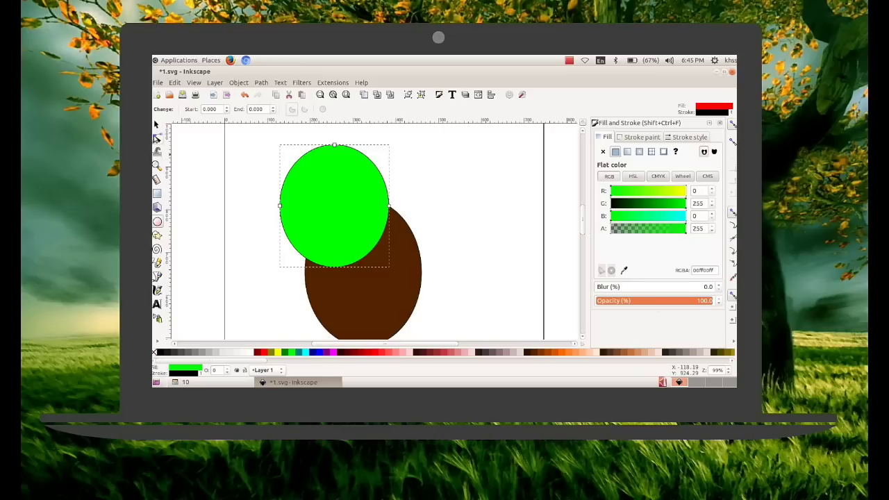
- Center the green ellipse over the upper part of the brown ellipse and widen it to about 321 px
{"action": "left_click", "coordinate": [156, 125]}
{"action": "left_click_drag", "start_coordinate": [333, 201], "coordinate": [359, 230]}
{"action": "scroll", "coordinate": [549, 270], "scroll_direction": "down", "scroll_amount": 2}
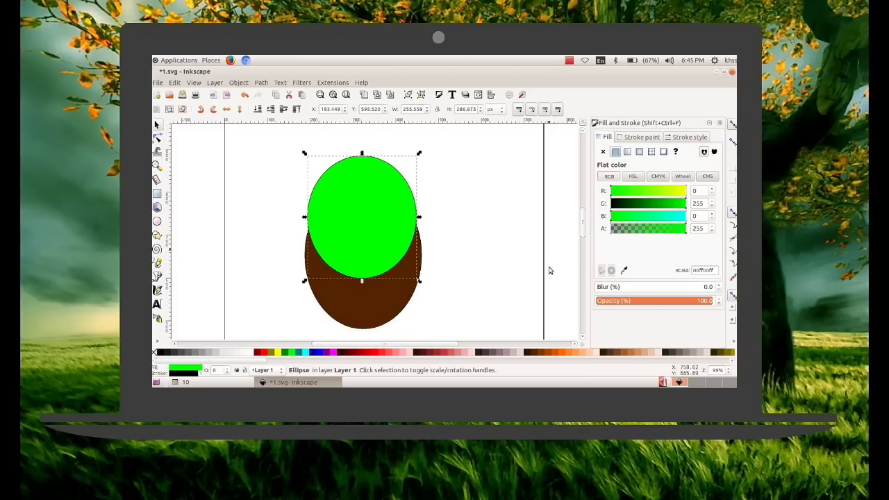
{"action": "left_click_drag", "start_coordinate": [304, 201], "coordinate": [291, 202]}
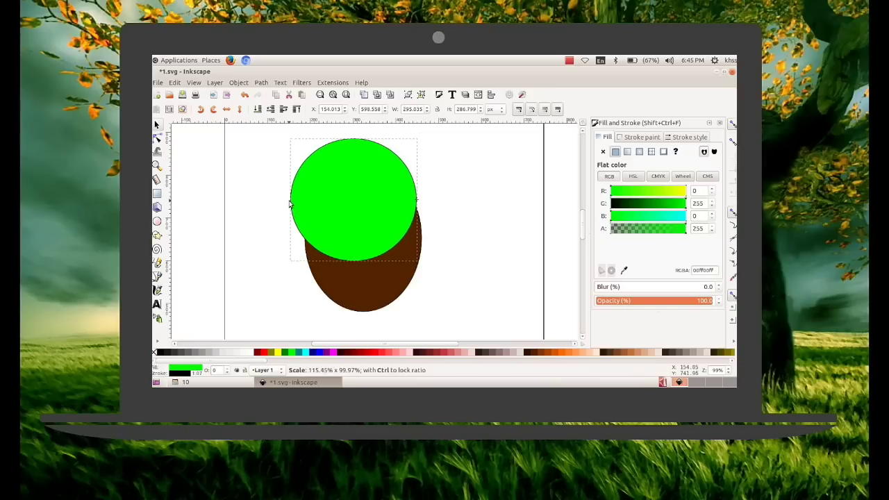
{"action": "left_click_drag", "start_coordinate": [419, 201], "coordinate": [436, 200]}
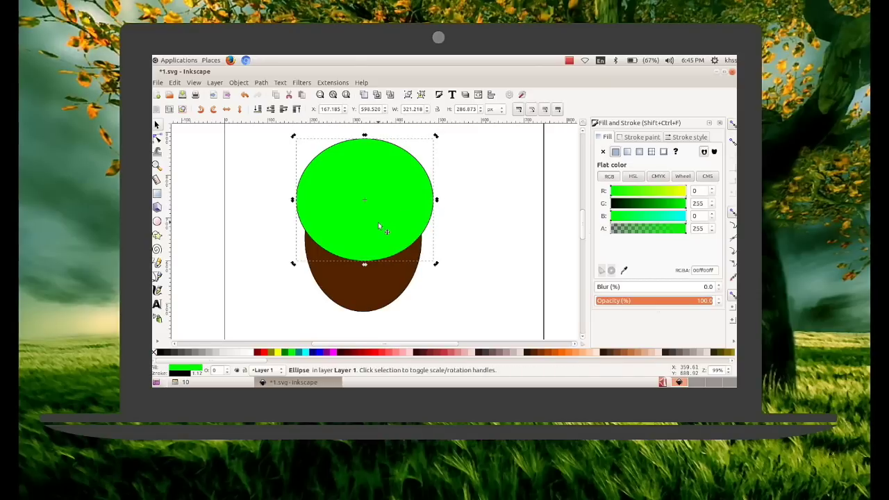
- Nudge the green ellipse up 12 px, widen it on both sides to about 352 px and deselect it
{"action": "key", "text": "Up"}
{"action": "key", "text": "Up"}
{"action": "key", "text": "Up"}
{"action": "key", "text": "Up"}
{"action": "key", "text": "Up"}
{"action": "key", "text": "Up"}
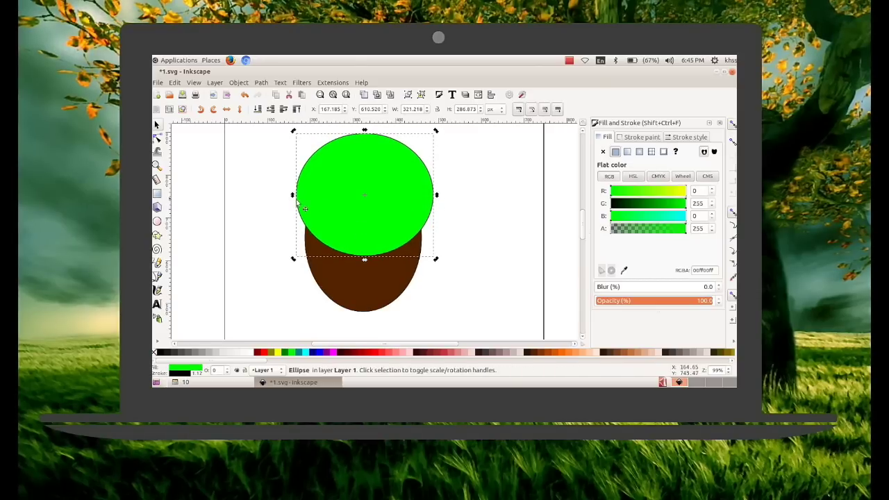
{"action": "left_click_drag", "start_coordinate": [293, 198], "coordinate": [289, 197]}
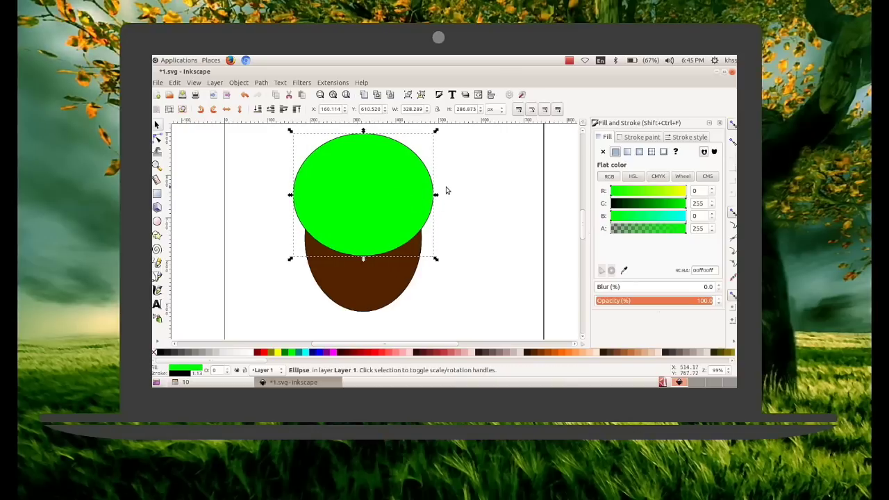
{"action": "left_click", "coordinate": [593, 62]}
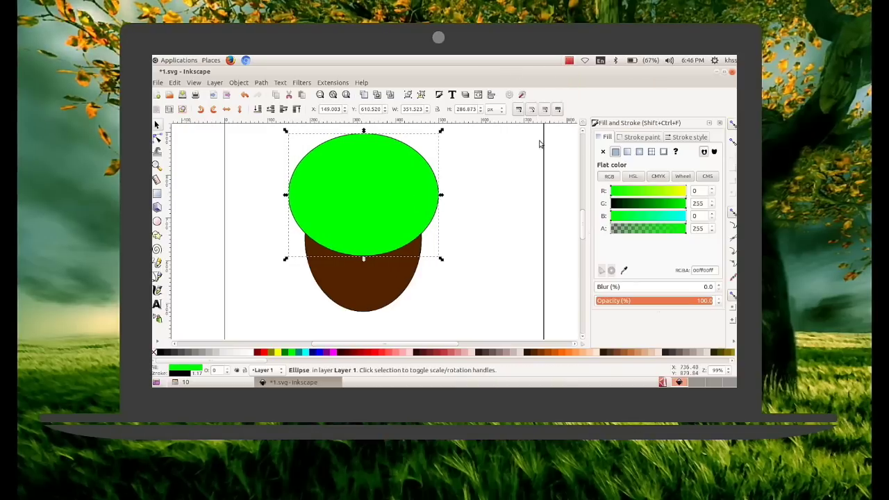
{"action": "left_click", "coordinate": [468, 288]}
{"action": "scroll", "coordinate": [468, 288], "scroll_direction": "down", "scroll_amount": 1}
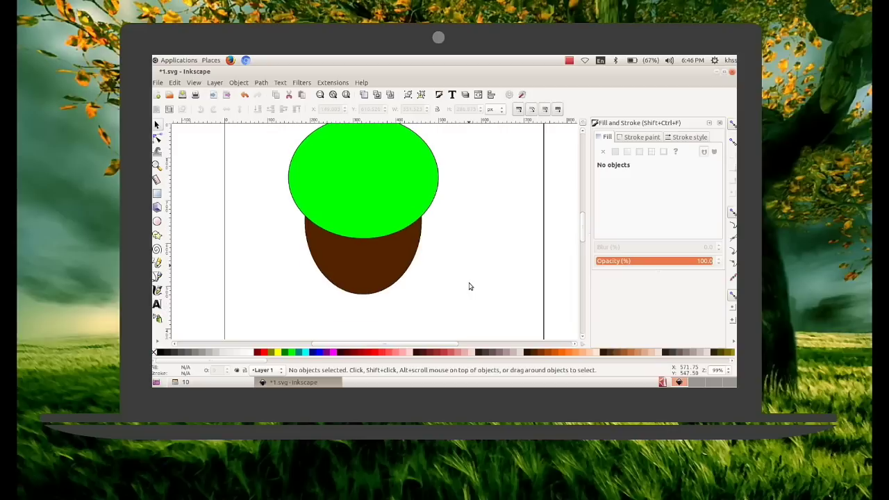
- Select both ellipses, subtract the green one from the brown one with Difference, and deselect the resulting cup body
{"action": "scroll", "coordinate": [470, 286], "scroll_direction": "up", "scroll_amount": 2}
{"action": "left_click_drag", "start_coordinate": [217, 146], "coordinate": [497, 298]}
{"action": "scroll", "coordinate": [498, 298], "scroll_direction": "up", "scroll_amount": 2}
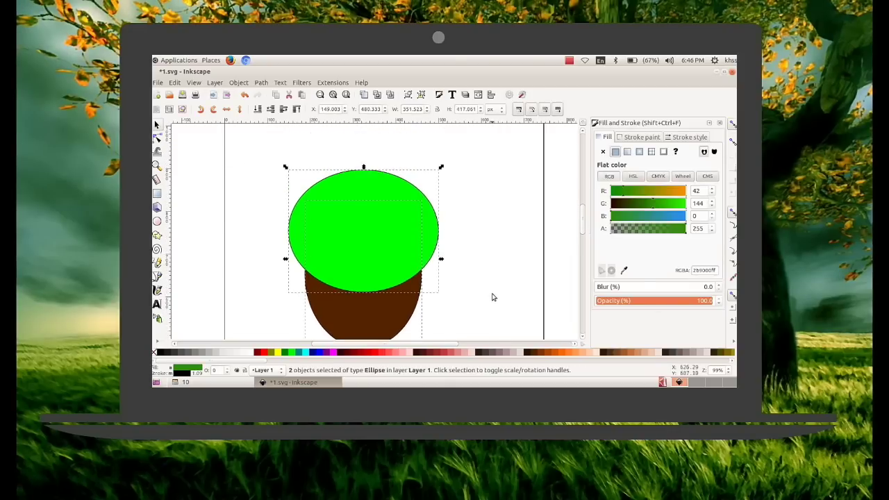
{"action": "scroll", "coordinate": [486, 291], "scroll_direction": "down", "scroll_amount": 1}
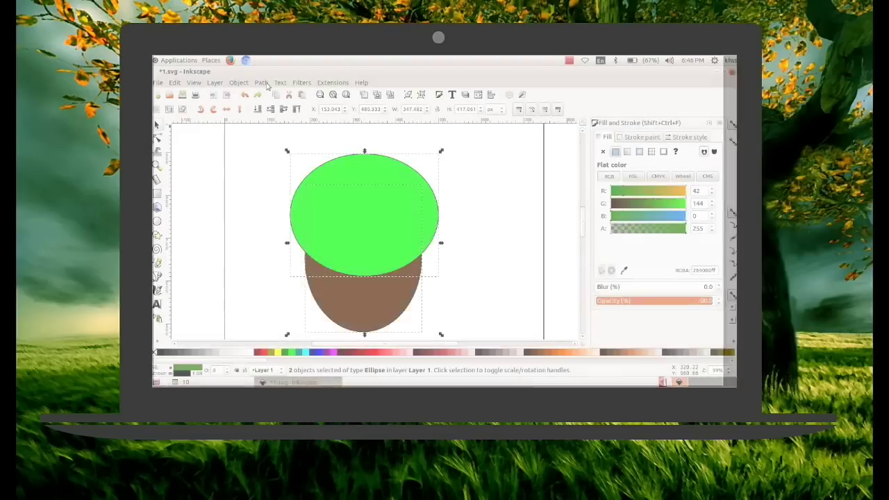
{"action": "left_click", "coordinate": [262, 83]}
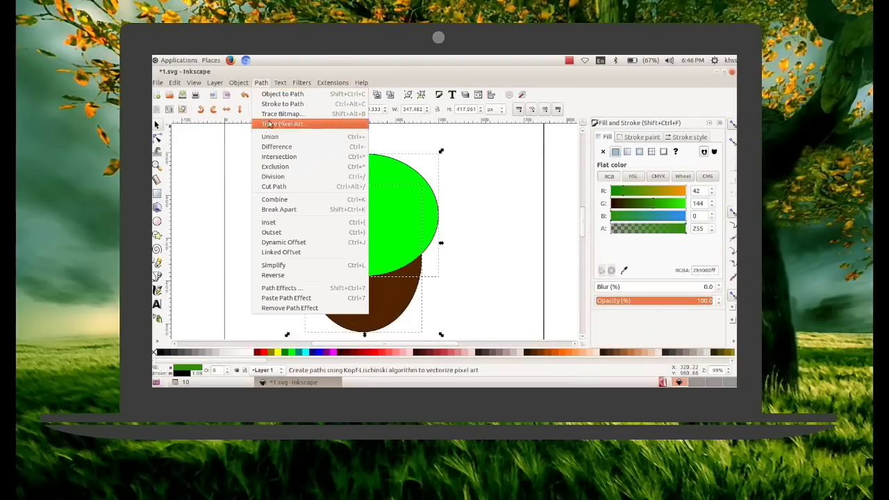
{"action": "left_click", "coordinate": [283, 147]}
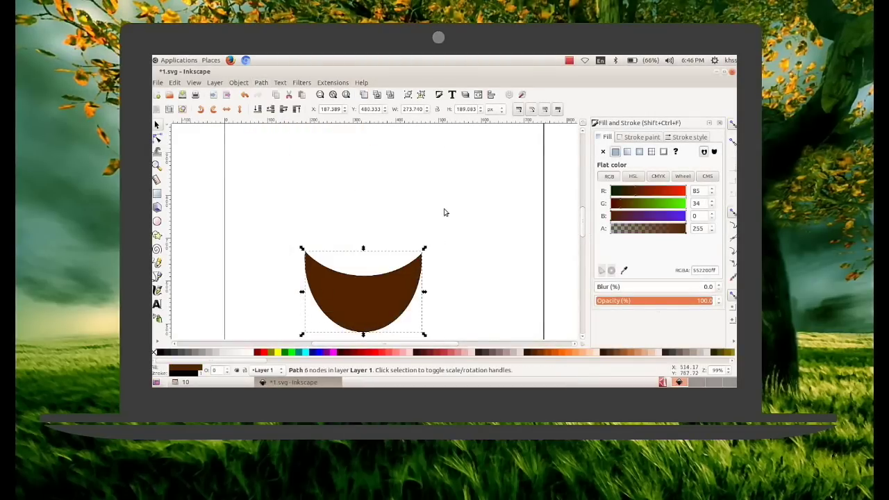
{"action": "left_click", "coordinate": [496, 258]}
{"action": "scroll", "coordinate": [496, 257], "scroll_direction": "down", "scroll_amount": 3}
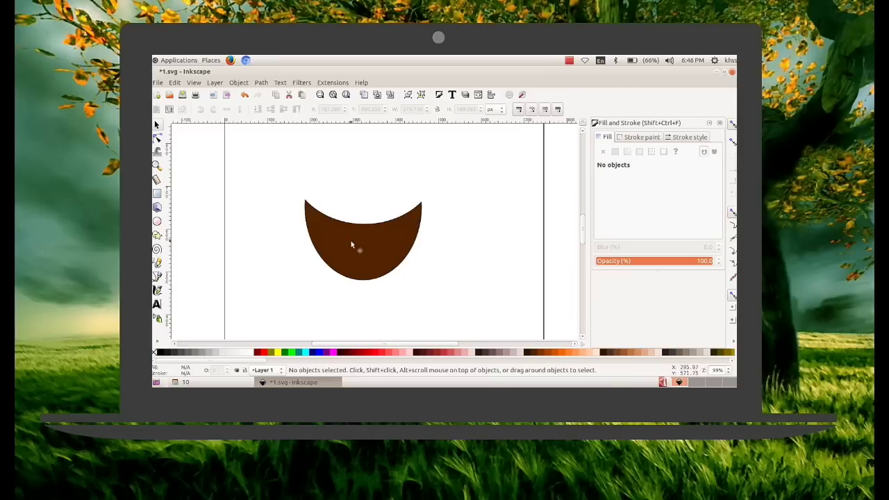
{"action": "scroll", "coordinate": [370, 243], "scroll_direction": "up", "scroll_amount": 2}
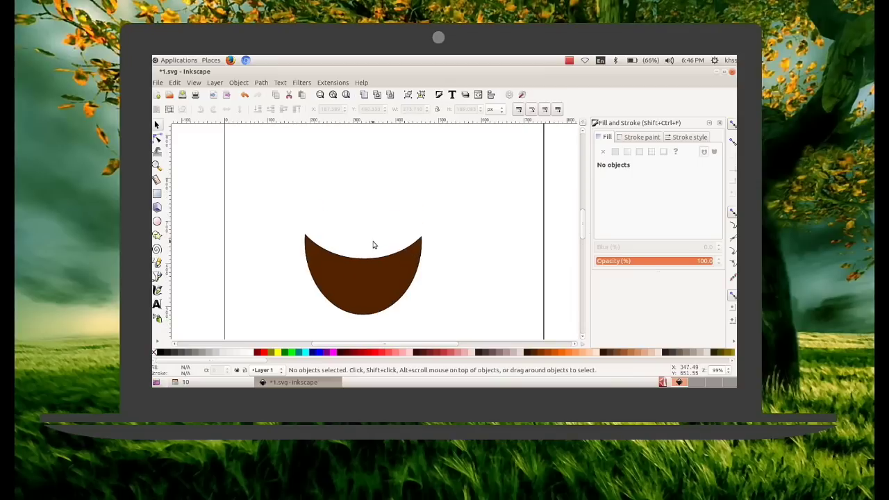
{"action": "left_click", "coordinate": [569, 61]}
{"action": "left_click", "coordinate": [468, 202]}
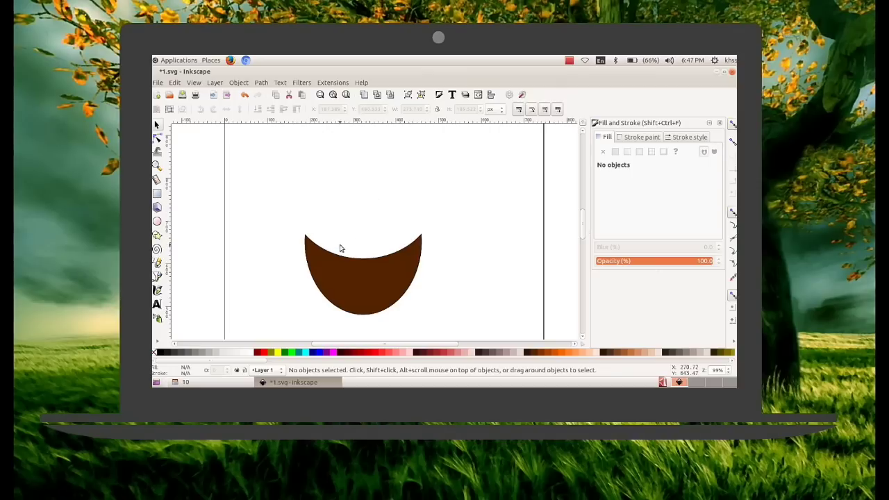
- Draw an ellipse about 308 × 215 px above the brown cup body and move it down onto the body's curved upper edge
{"action": "scroll", "coordinate": [340, 248], "scroll_direction": "up", "scroll_amount": 3}
{"action": "left_click", "coordinate": [157, 222]}
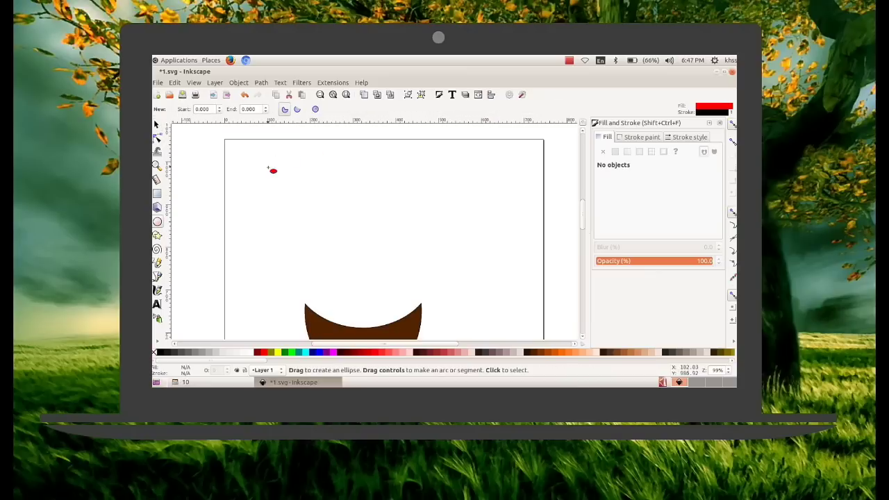
{"action": "mouse_move", "coordinate": [274, 167]}
{"action": "left_mouse_down"}
{"action": "mouse_move", "coordinate": [316, 208]}
{"action": "mouse_move", "coordinate": [420, 237]}
{"action": "mouse_move", "coordinate": [408, 259]}
{"action": "left_mouse_up"}
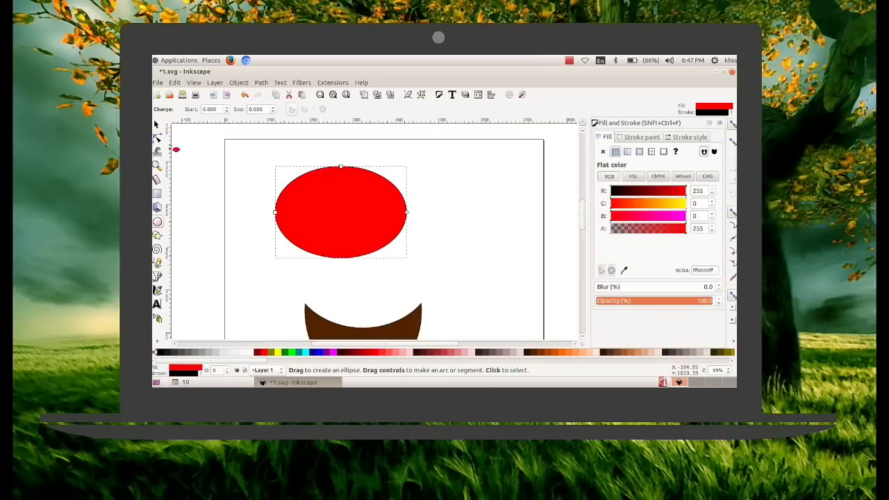
{"action": "left_click", "coordinate": [157, 123]}
{"action": "left_click_drag", "start_coordinate": [359, 224], "coordinate": [379, 274]}
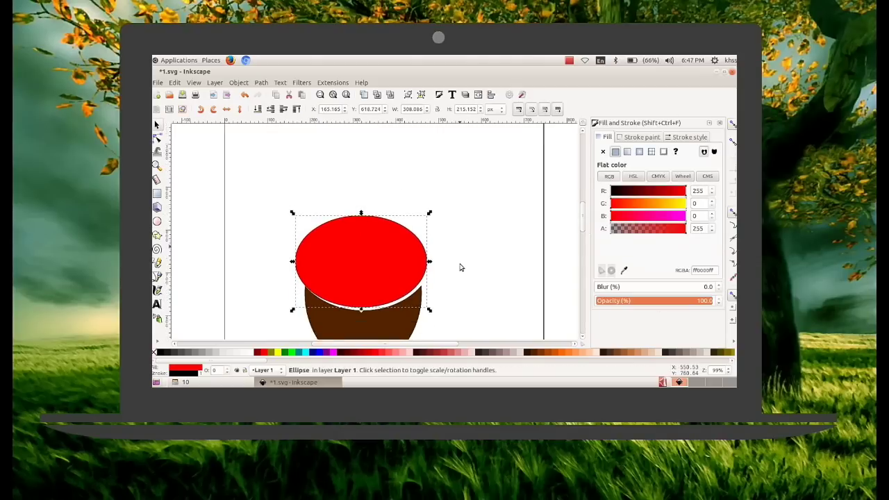
- Lower the ellipse slightly so it overlaps the brown body's curved edge, and fill it yellow (ffff00)
{"action": "scroll", "coordinate": [460, 268], "scroll_direction": "down", "scroll_amount": 1}
{"action": "left_click", "coordinate": [306, 353]}
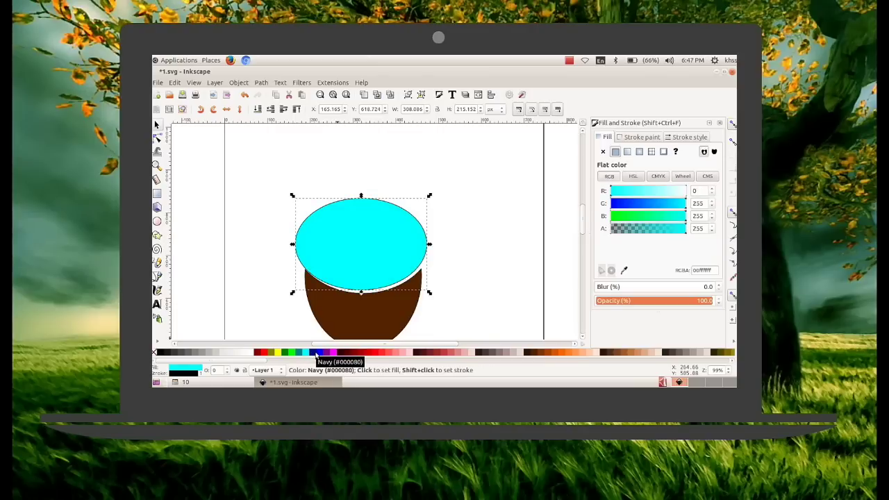
{"action": "left_click", "coordinate": [316, 353]}
{"action": "left_click_drag", "start_coordinate": [377, 246], "coordinate": [379, 248]}
{"action": "left_click_drag", "start_coordinate": [381, 252], "coordinate": [380, 252]}
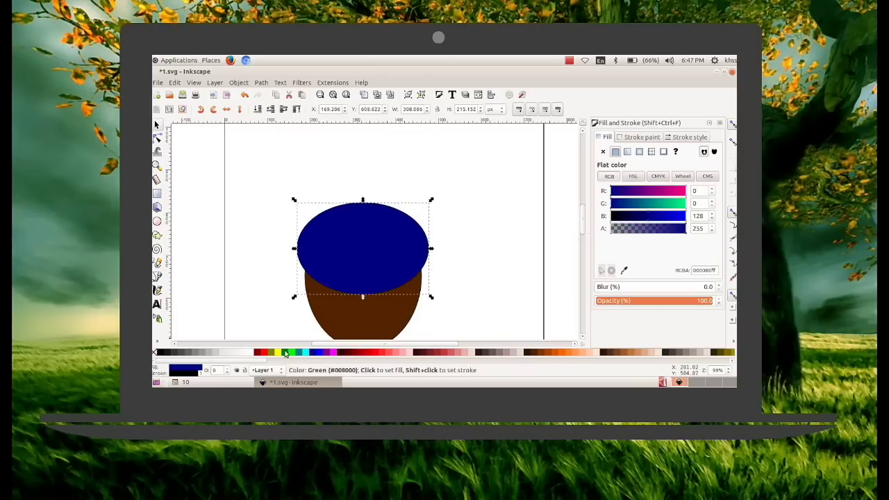
{"action": "left_click", "coordinate": [277, 352]}
- Adjust the yellow ellipse's side edges to a width of about 309 px, centered over the brown body
{"action": "mouse_move", "coordinate": [290, 250]}
{"action": "left_mouse_down"}
{"action": "mouse_move", "coordinate": [301, 255]}
{"action": "mouse_move", "coordinate": [295, 250]}
{"action": "left_mouse_up"}
{"action": "left_click_drag", "start_coordinate": [356, 261], "coordinate": [354, 260]}
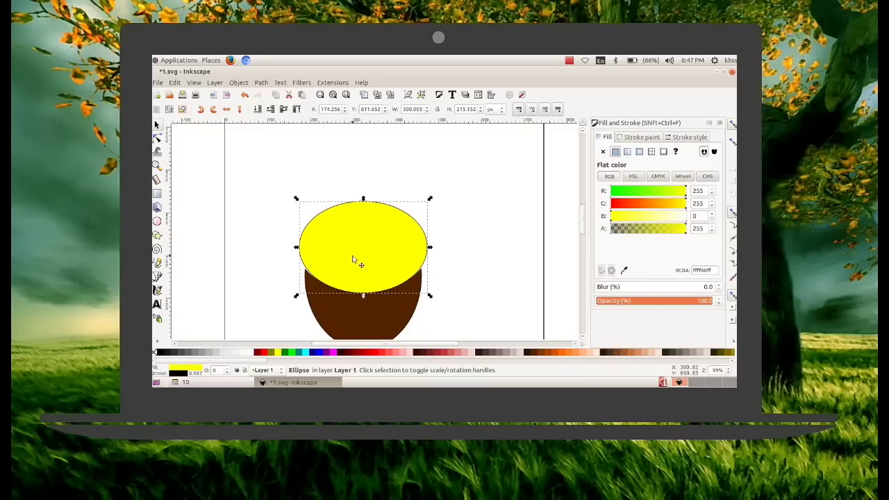
{"action": "left_click_drag", "start_coordinate": [430, 247], "coordinate": [432, 250]}
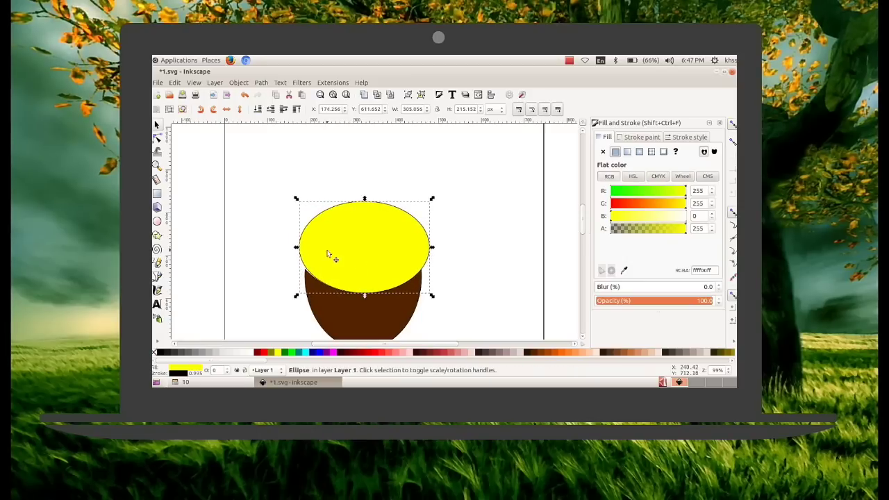
{"action": "left_click_drag", "start_coordinate": [296, 248], "coordinate": [294, 248]}
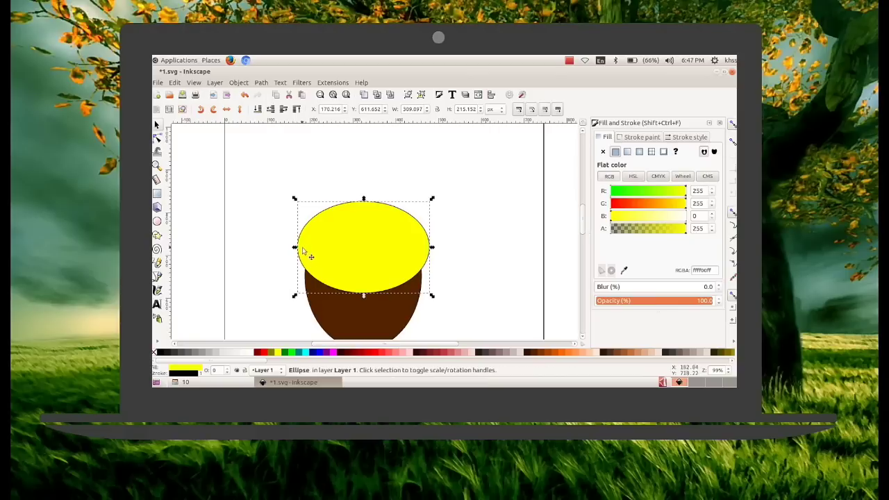
- Move the yellow ellipse up into the empty area clear of the brown body and deselect it
{"action": "scroll", "coordinate": [491, 241], "scroll_direction": "up", "scroll_amount": 1}
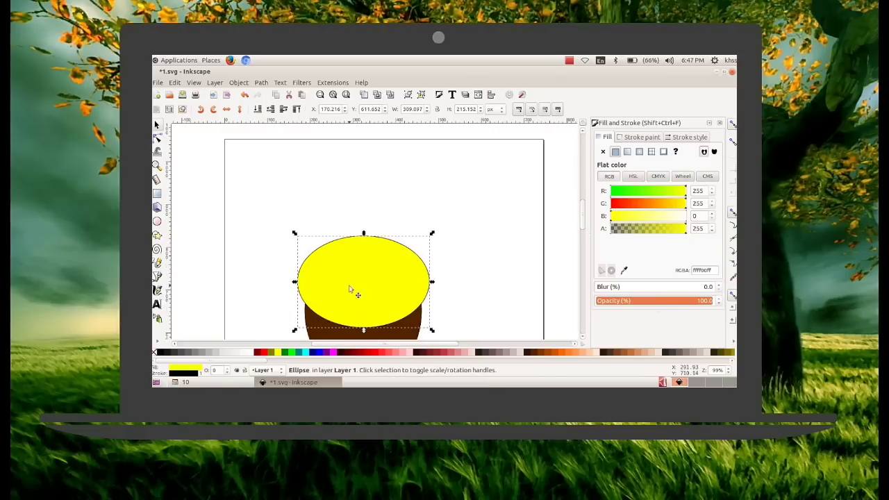
{"action": "left_click_drag", "start_coordinate": [349, 290], "coordinate": [353, 201]}
{"action": "left_click", "coordinate": [234, 172]}
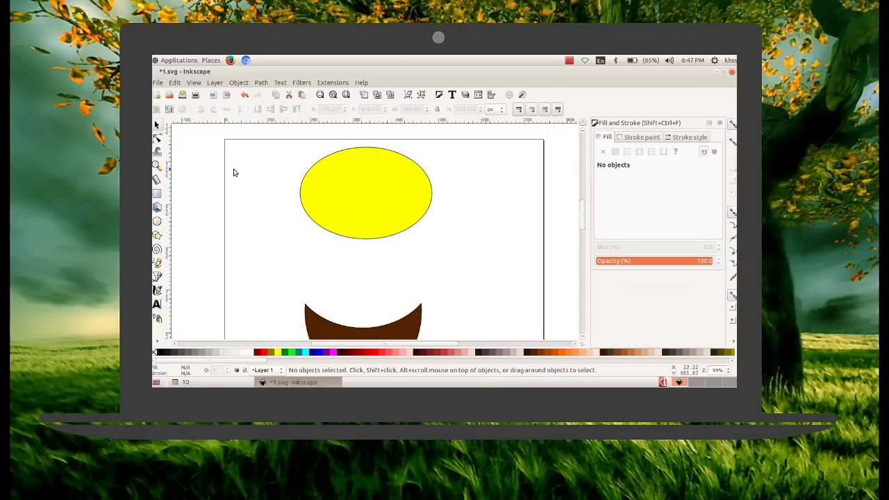
- Draw a smaller ellipse about 229 × 152 px overlapping the yellow one's lower-left part and fill it blue (0000ff)
{"action": "left_click", "coordinate": [157, 222]}
{"action": "mouse_move", "coordinate": [262, 201]}
{"action": "left_mouse_down"}
{"action": "mouse_move", "coordinate": [307, 256]}
{"action": "mouse_move", "coordinate": [356, 270]}
{"action": "mouse_move", "coordinate": [359, 260]}
{"action": "left_mouse_up"}
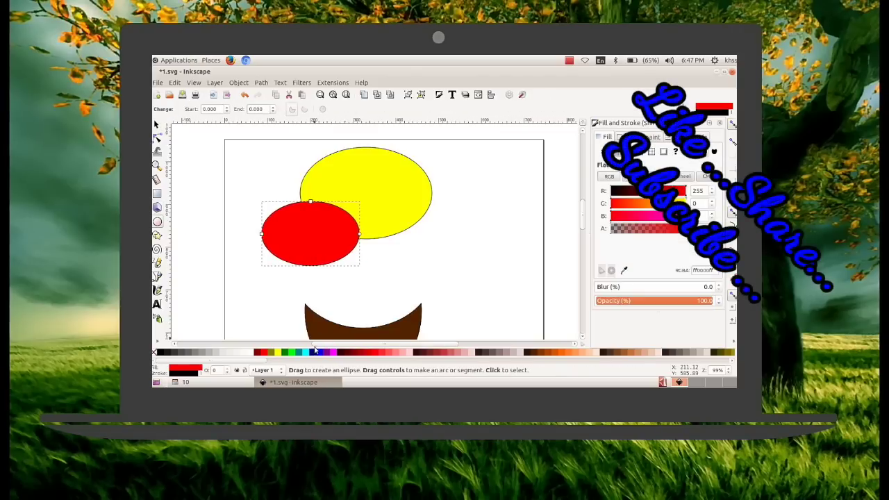
{"action": "left_click", "coordinate": [310, 352]}
{"action": "left_click", "coordinate": [317, 353]}
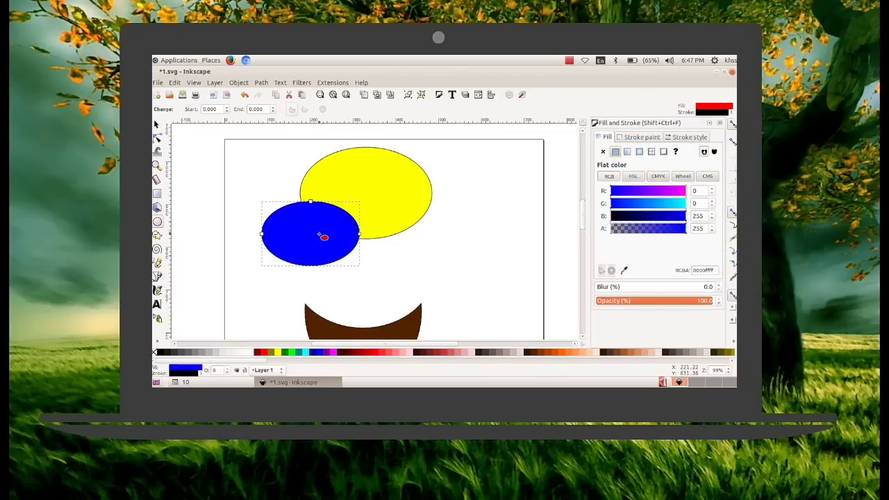
{"action": "left_click", "coordinate": [157, 125]}
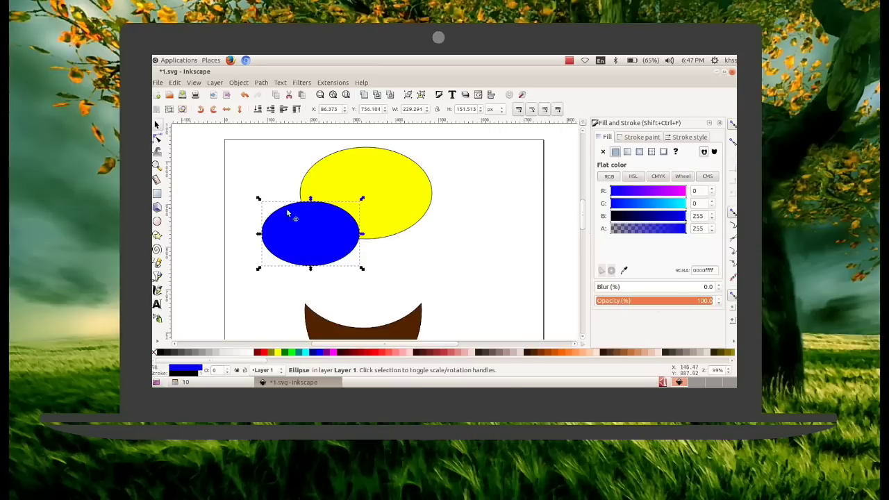
- Move the blue ellipse inside the yellow one and stretch it to about 276 × 183 px
{"action": "left_click_drag", "start_coordinate": [314, 246], "coordinate": [371, 208]}
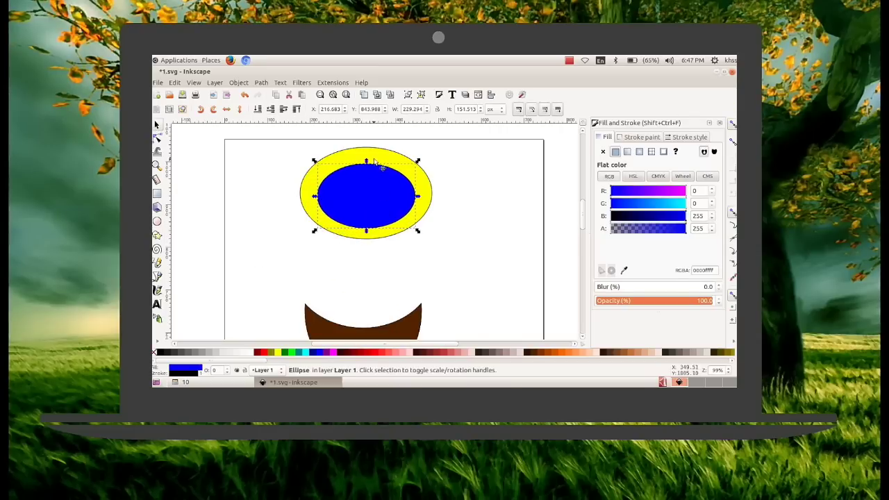
{"action": "left_click_drag", "start_coordinate": [368, 163], "coordinate": [367, 149]}
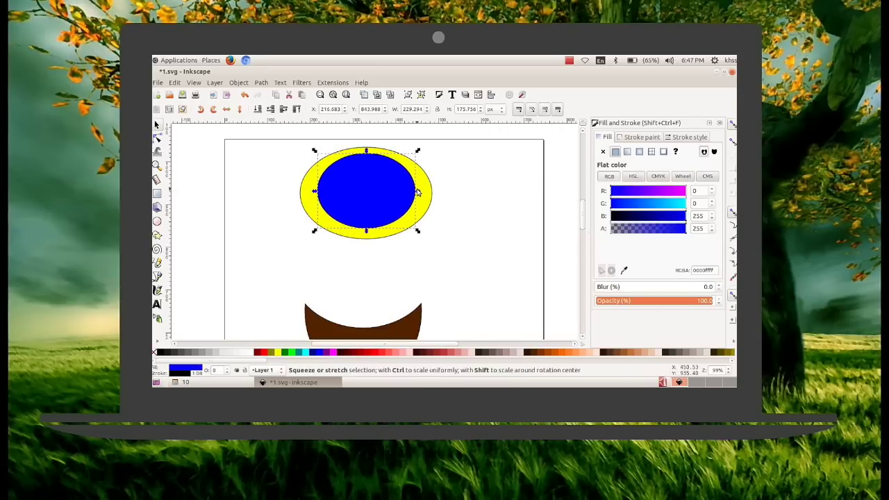
{"action": "left_click_drag", "start_coordinate": [422, 191], "coordinate": [428, 191]}
{"action": "left_click_drag", "start_coordinate": [368, 233], "coordinate": [369, 237]}
{"action": "left_click_drag", "start_coordinate": [314, 196], "coordinate": [302, 194]}
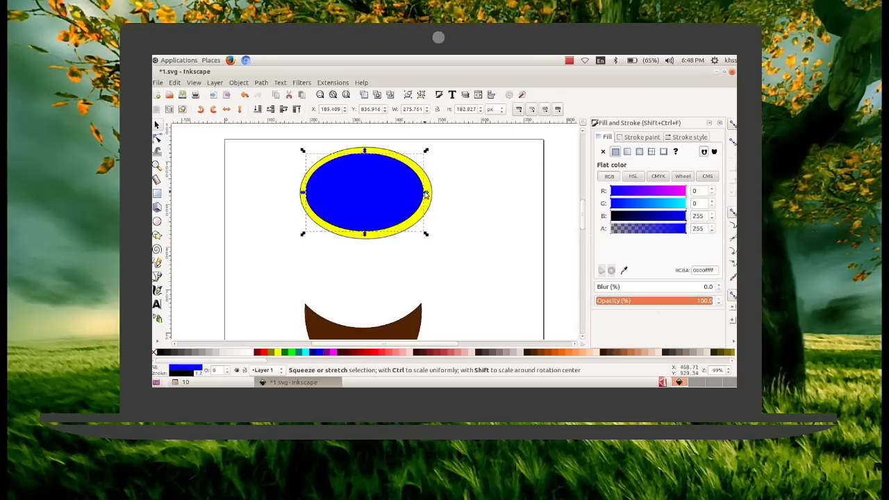
- Widen the blue ellipse to about 283 px, extend its upper and lower edges for an even yellow border, and deselect it
{"action": "left_click_drag", "start_coordinate": [427, 194], "coordinate": [436, 201]}
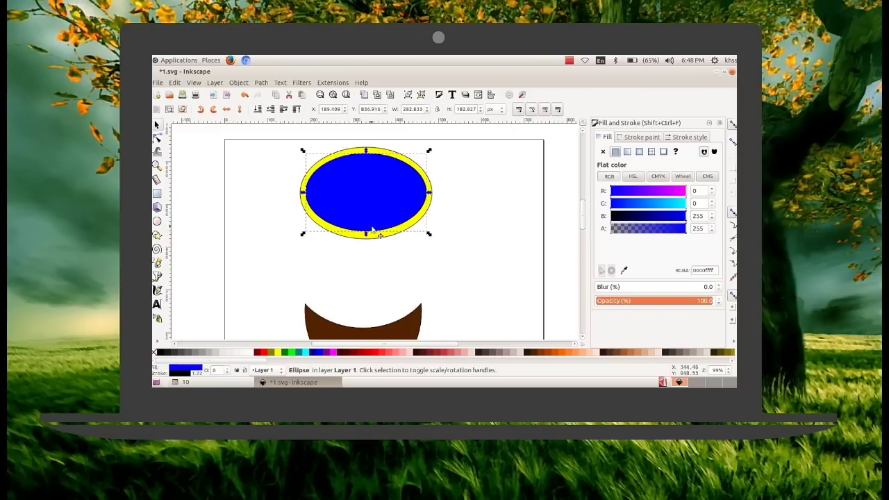
{"action": "left_click_drag", "start_coordinate": [366, 234], "coordinate": [368, 238]}
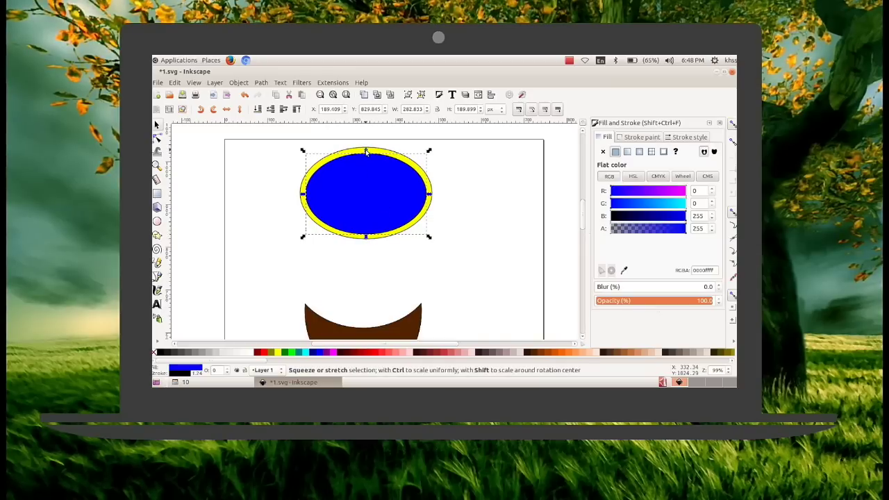
{"action": "left_click_drag", "start_coordinate": [366, 150], "coordinate": [366, 148]}
{"action": "left_click", "coordinate": [479, 217]}
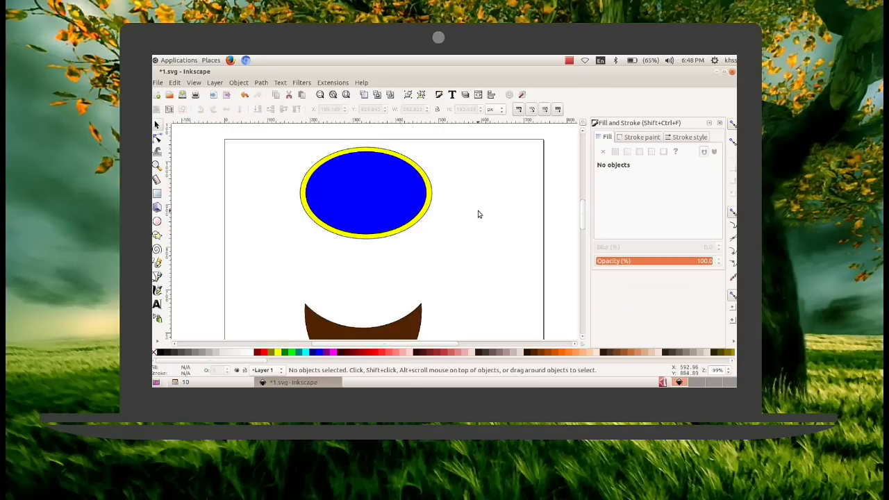
- Select the yellow and blue ellipses and cut the blue one out of the yellow one with Difference
{"action": "left_click_drag", "start_coordinate": [250, 136], "coordinate": [496, 266]}
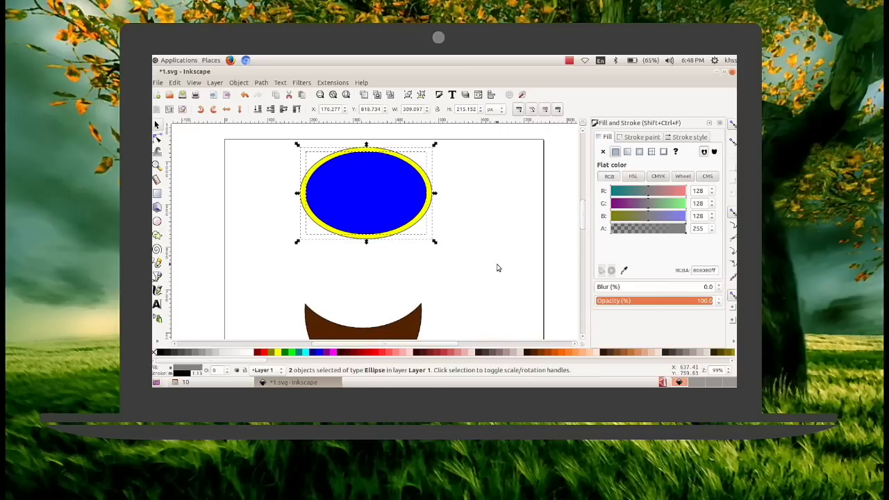
{"action": "left_click", "coordinate": [260, 83]}
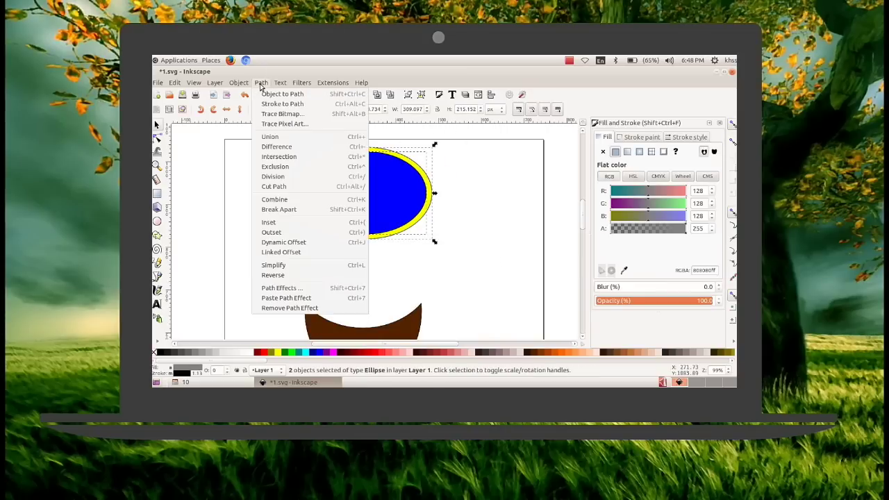
{"action": "left_click", "coordinate": [277, 147]}
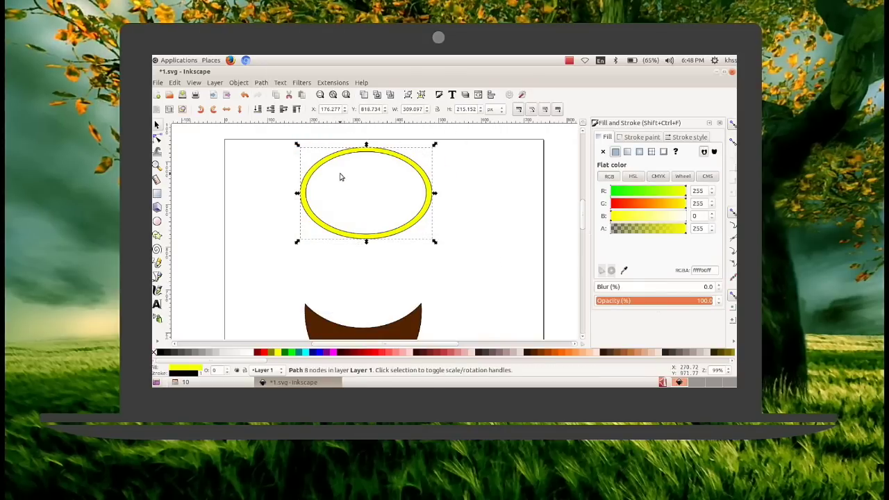
- Move the yellow ring down onto the brown cup body so its lower edge covers the body's curved rim
{"action": "scroll", "coordinate": [330, 176], "scroll_direction": "down", "scroll_amount": 1}
{"action": "mouse_move", "coordinate": [386, 162]}
{"action": "left_mouse_down"}
{"action": "mouse_move", "coordinate": [367, 219]}
{"action": "mouse_move", "coordinate": [371, 267]}
{"action": "left_mouse_up"}
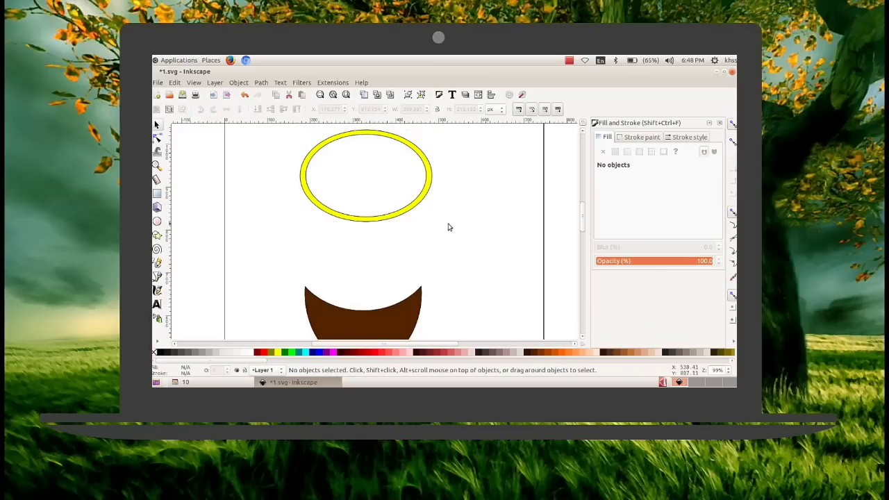
{"action": "left_click", "coordinate": [305, 182]}
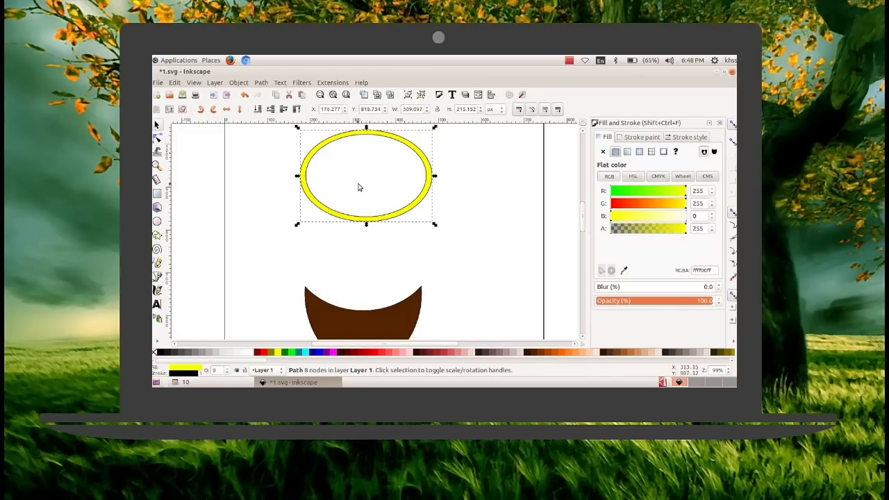
{"action": "left_click_drag", "start_coordinate": [360, 183], "coordinate": [373, 233]}
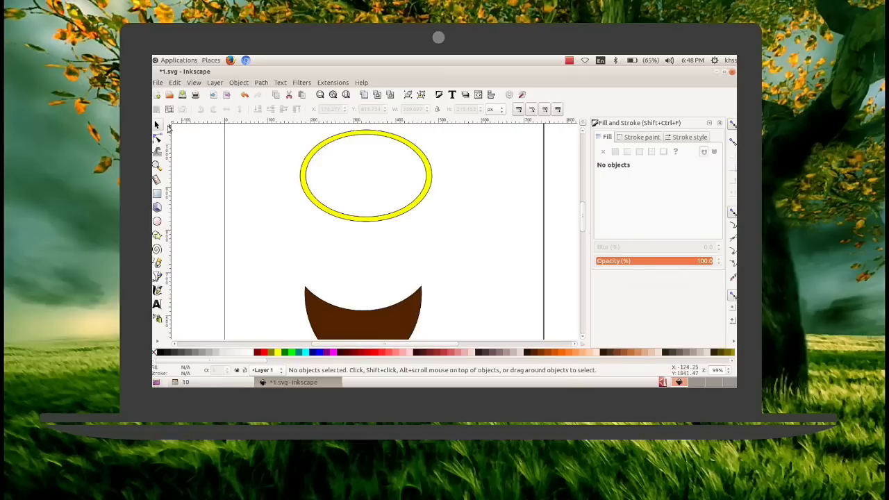
{"action": "left_click", "coordinate": [310, 182]}
{"action": "left_click_drag", "start_coordinate": [310, 183], "coordinate": [310, 276]}
{"action": "scroll", "coordinate": [442, 252], "scroll_direction": "down", "scroll_amount": 1}
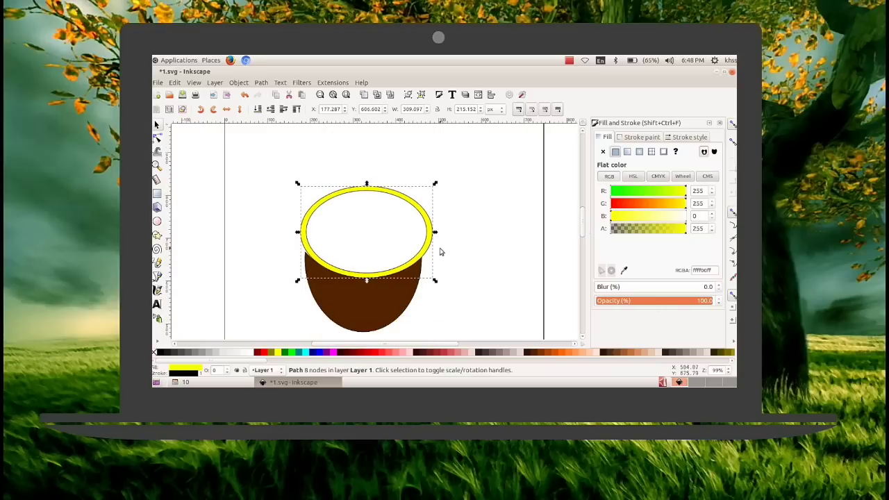
- Narrow the yellow ring to about 300 px and flatten it from above to a height of about 161 px
{"action": "left_click_drag", "start_coordinate": [434, 234], "coordinate": [429, 234]}
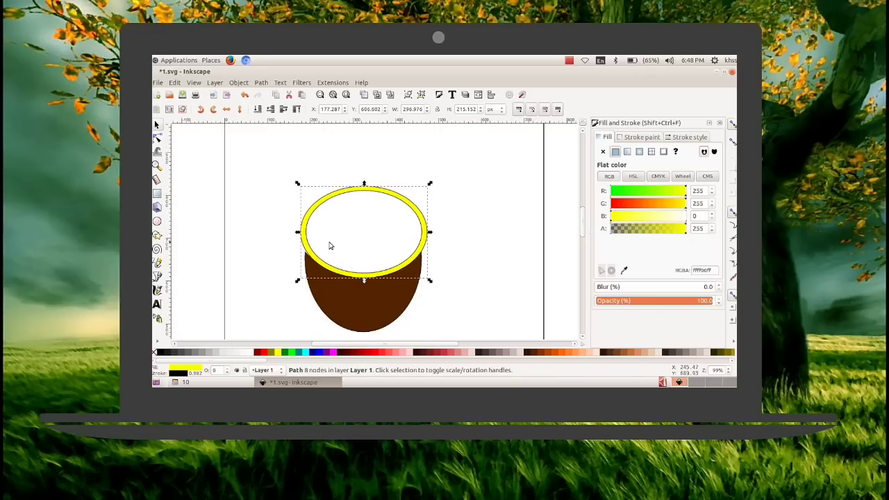
{"action": "left_click_drag", "start_coordinate": [297, 233], "coordinate": [297, 233]}
{"action": "left_click_drag", "start_coordinate": [364, 188], "coordinate": [365, 208]}
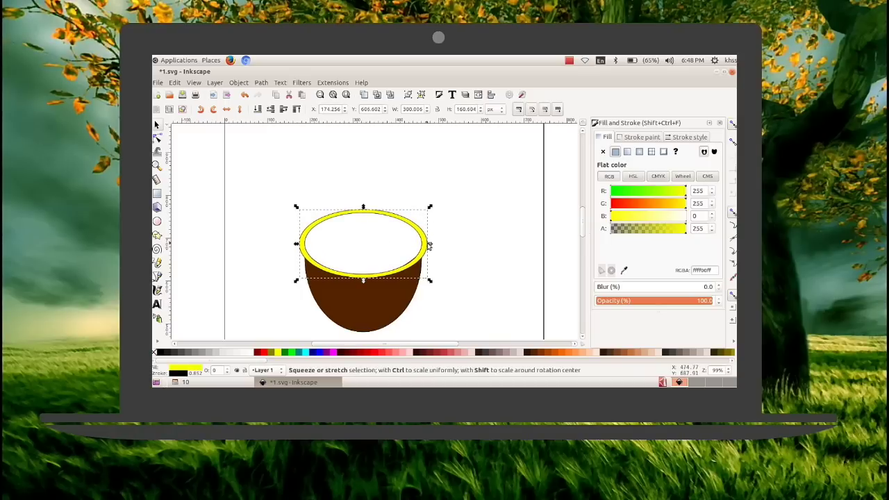
- Narrow the yellow ring to about 285 px, flatten it to a height of about 130 px and nudge it upward
{"action": "left_click_drag", "start_coordinate": [430, 244], "coordinate": [425, 244]}
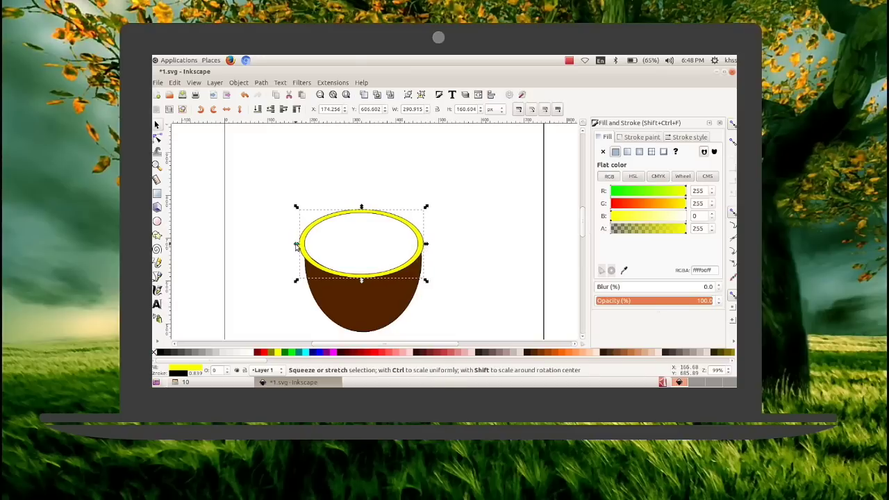
{"action": "left_click_drag", "start_coordinate": [297, 245], "coordinate": [300, 248]}
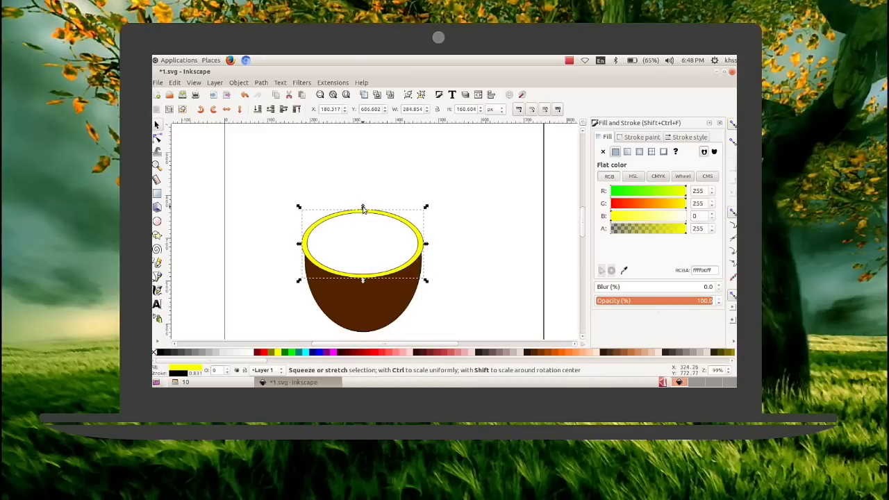
{"action": "left_click_drag", "start_coordinate": [363, 208], "coordinate": [362, 218]}
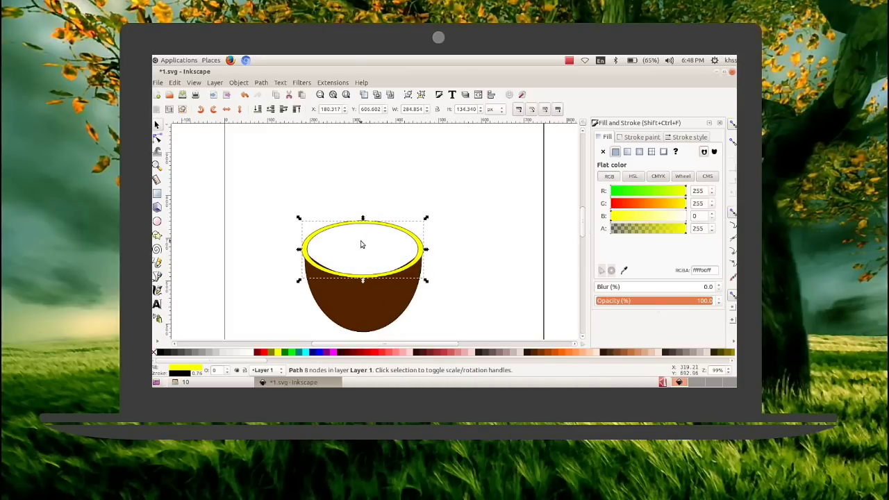
{"action": "left_click", "coordinate": [360, 244]}
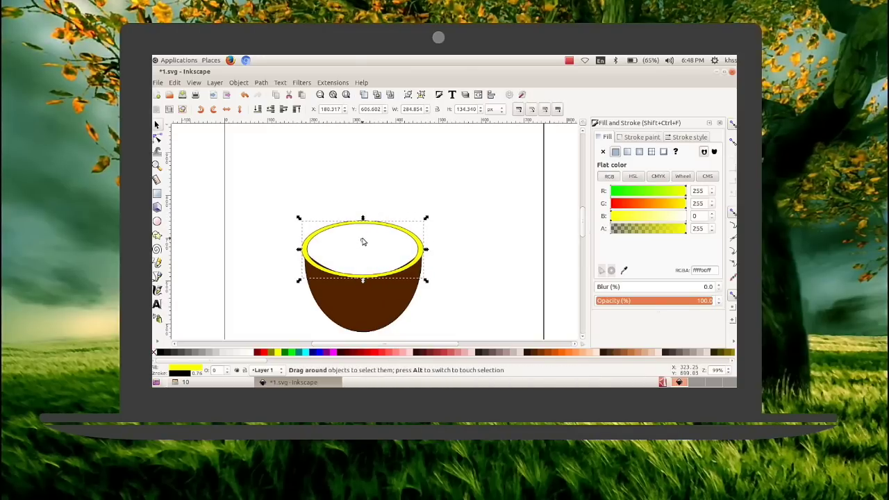
{"action": "left_click", "coordinate": [328, 273]}
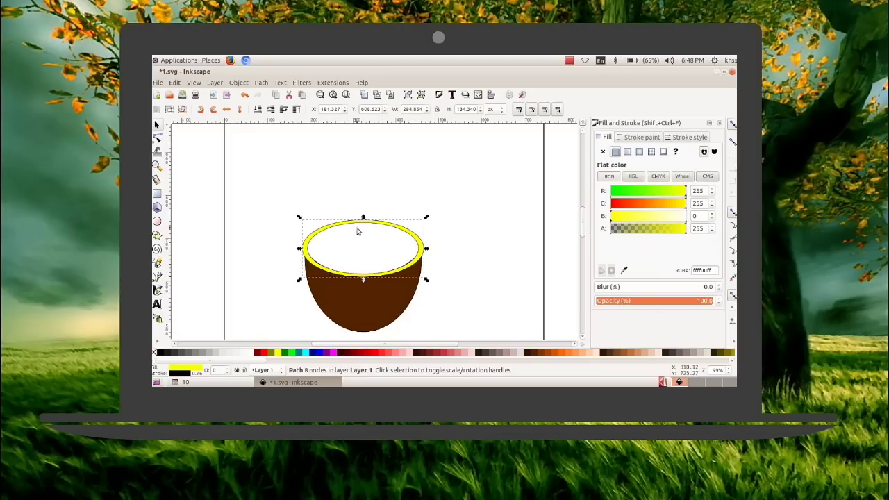
{"action": "left_click_drag", "start_coordinate": [364, 218], "coordinate": [363, 220]}
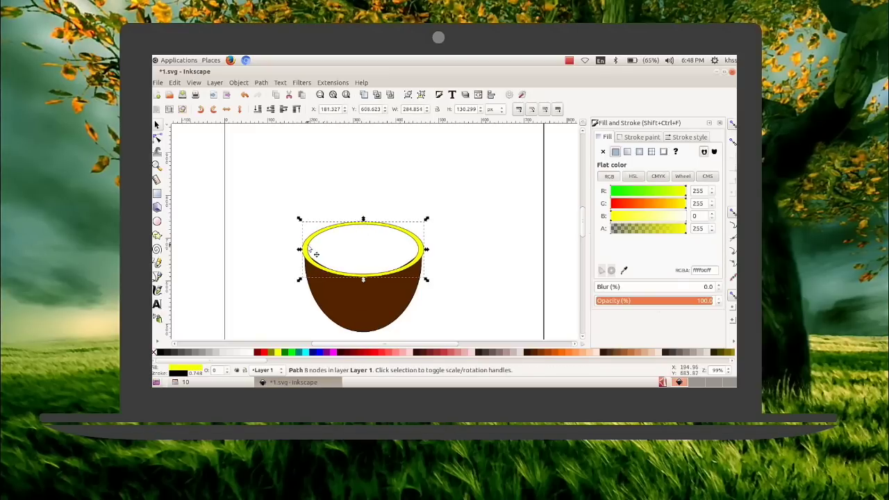
- Adjust both sides of the yellow ring to a width of about 278 px so they align with the cup body, and deselect it
{"action": "left_click_drag", "start_coordinate": [300, 249], "coordinate": [304, 251]}
{"action": "left_click", "coordinate": [284, 263]}
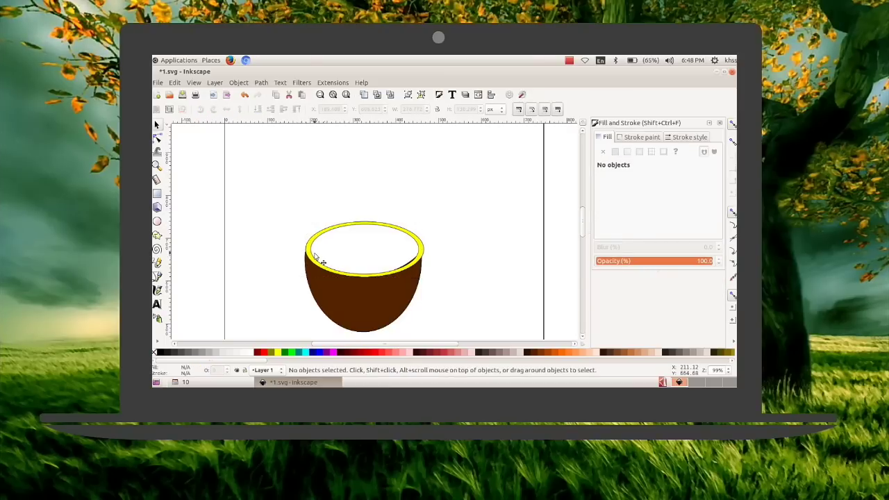
{"action": "left_click", "coordinate": [316, 261]}
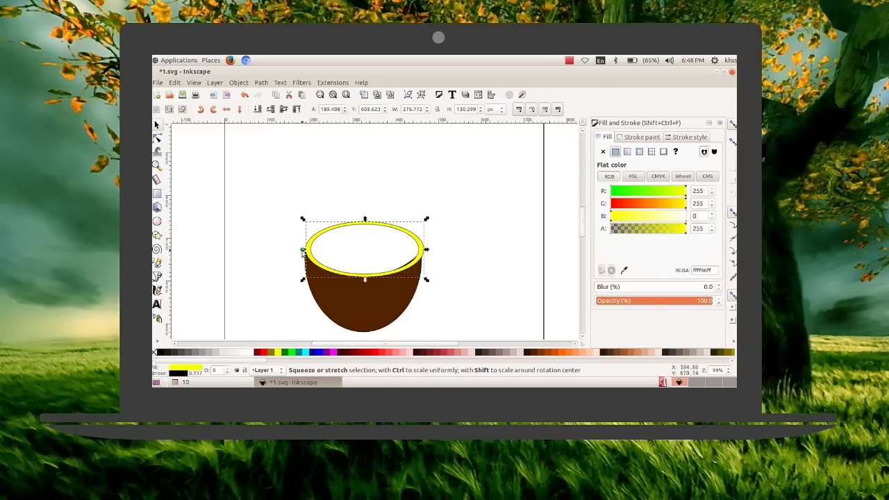
{"action": "left_click_drag", "start_coordinate": [303, 252], "coordinate": [300, 251]}
{"action": "mouse_move", "coordinate": [426, 250]}
{"action": "left_mouse_down"}
{"action": "mouse_move", "coordinate": [418, 254]}
{"action": "mouse_move", "coordinate": [424, 248]}
{"action": "left_mouse_up"}
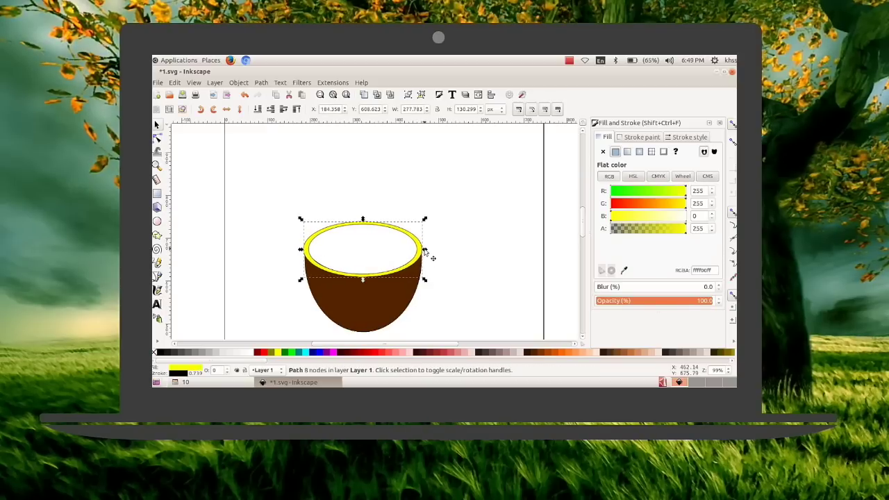
{"action": "left_click", "coordinate": [461, 267]}
- Fill the yellow rim ring with the dark brown #2b1100
{"action": "scroll", "coordinate": [462, 266], "scroll_direction": "down", "scroll_amount": 3}
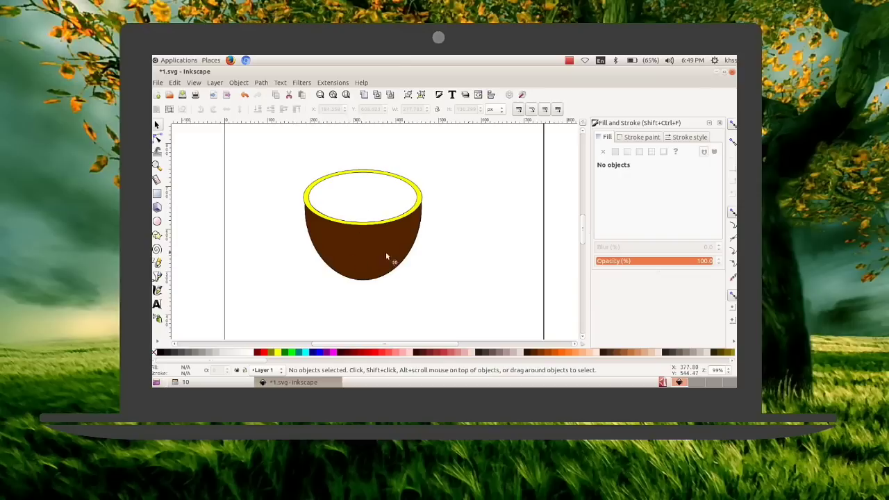
{"action": "left_click", "coordinate": [347, 226]}
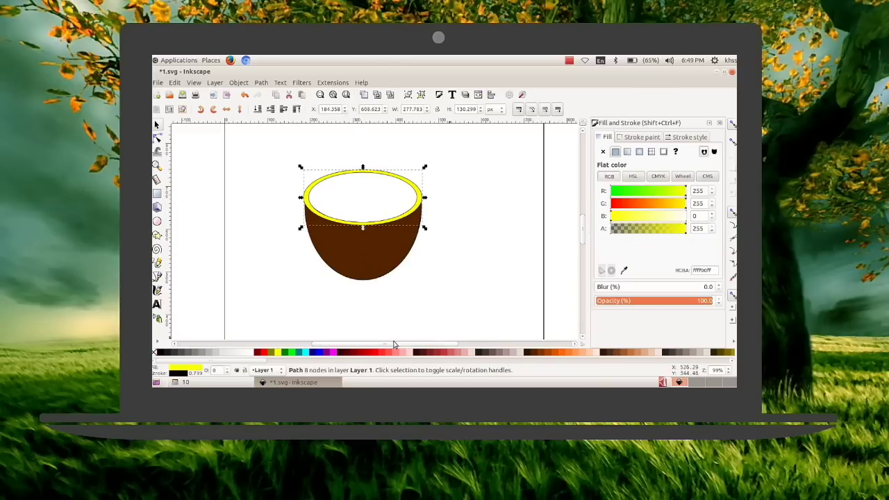
{"action": "left_click", "coordinate": [528, 352]}
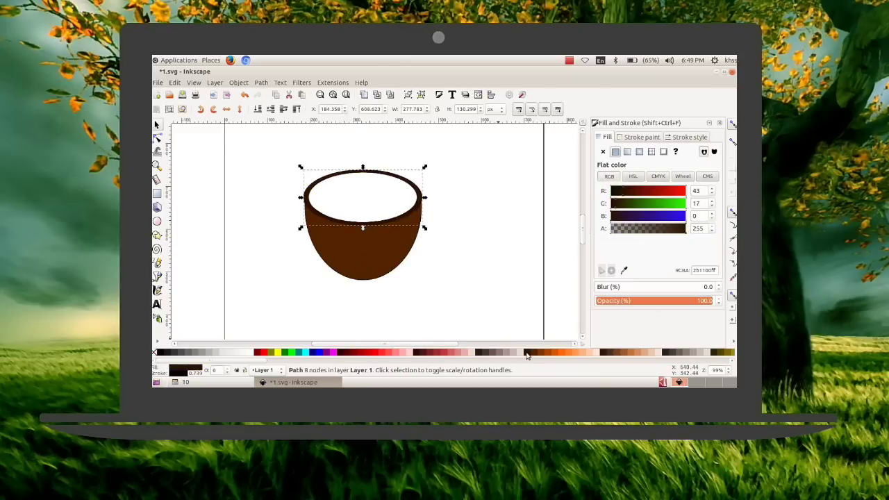
- Try the lighter brown #803300 on the cup body and return its fill to #552200
{"action": "left_click", "coordinate": [375, 269]}
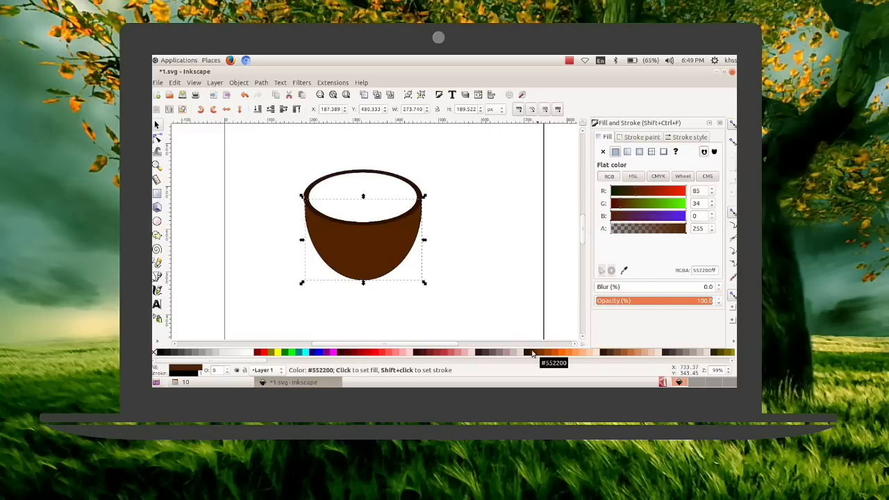
{"action": "left_click", "coordinate": [539, 353]}
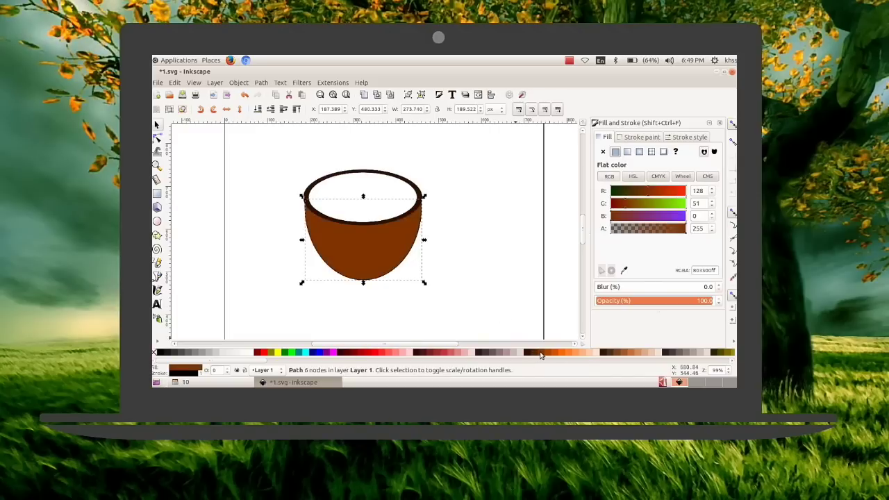
{"action": "left_click", "coordinate": [537, 354]}
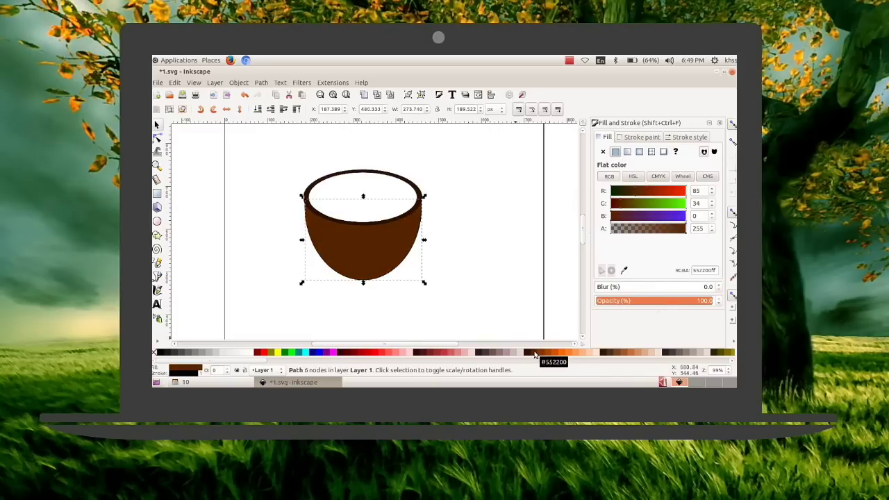
- Try the very dark #241C1C as the fill of the rim ring
{"action": "left_click", "coordinate": [446, 204]}
{"action": "left_click", "coordinate": [419, 210]}
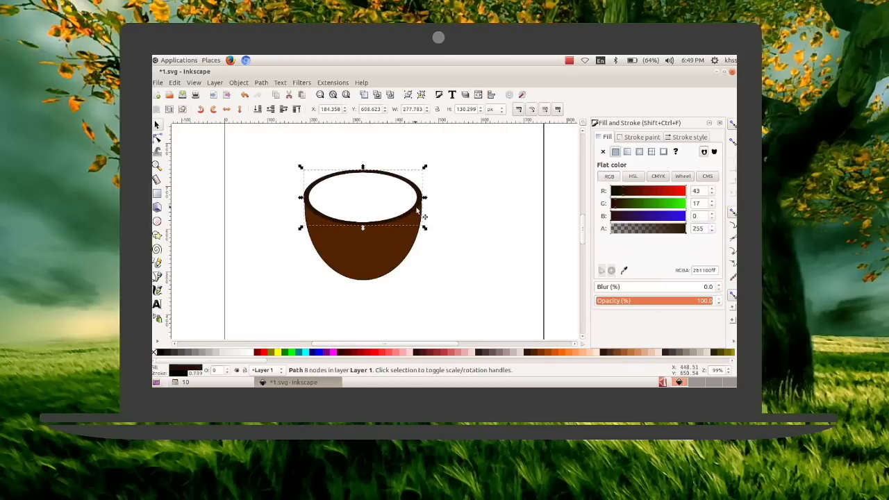
{"action": "left_click", "coordinate": [418, 353]}
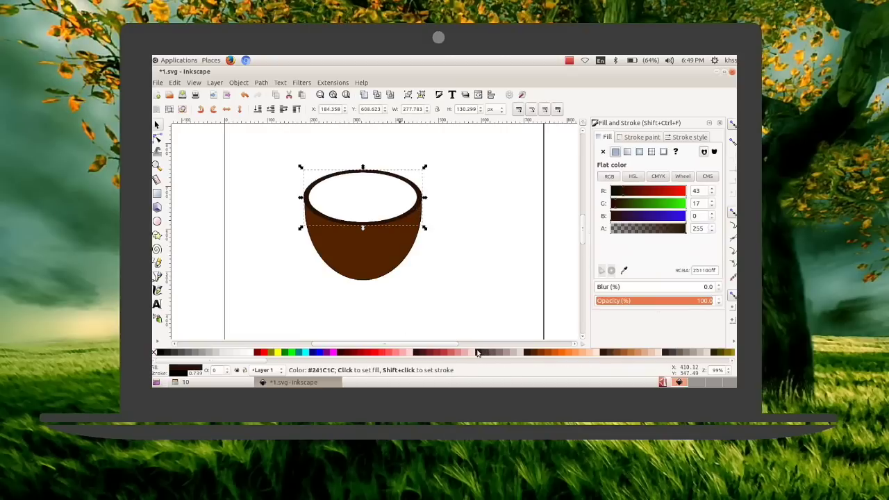
{"action": "left_click", "coordinate": [469, 294]}
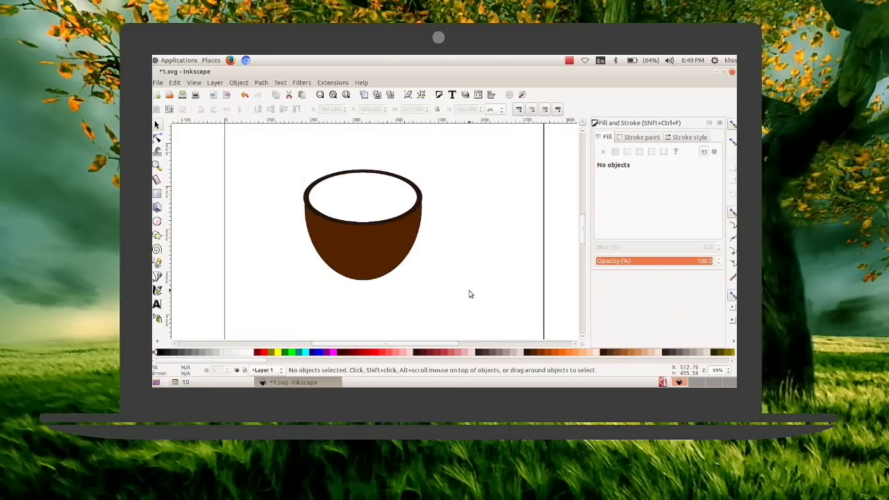
- Fill the rim ring with black and deselect it
{"action": "left_click", "coordinate": [359, 225]}
{"action": "left_click", "coordinate": [158, 352]}
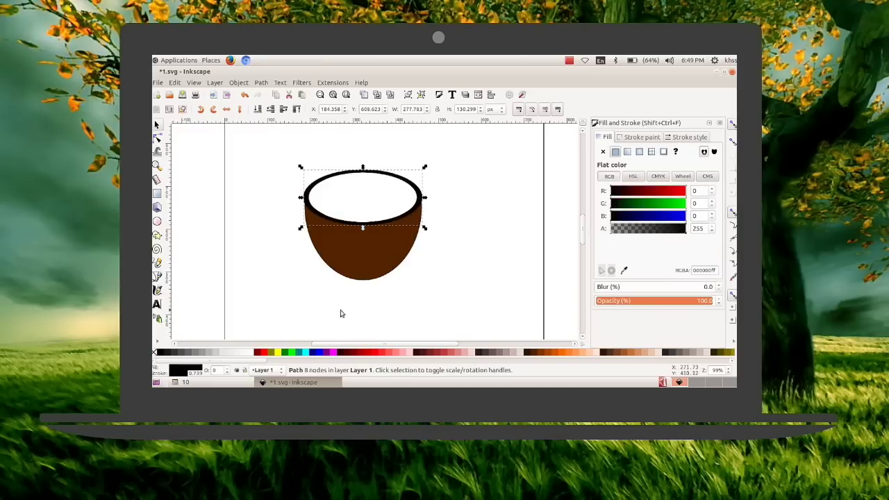
{"action": "left_click", "coordinate": [421, 288]}
- Draw a red ellipse about 252 by 176 px in the empty page area above the cup
{"action": "scroll", "coordinate": [447, 270], "scroll_direction": "up", "scroll_amount": 2}
{"action": "scroll", "coordinate": [446, 270], "scroll_direction": "down", "scroll_amount": 1}
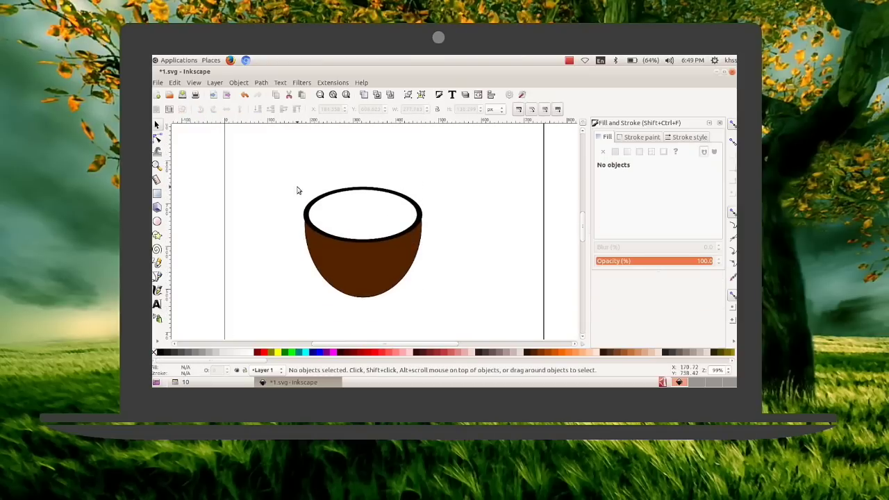
{"action": "scroll", "coordinate": [418, 255], "scroll_direction": "down", "scroll_amount": 1}
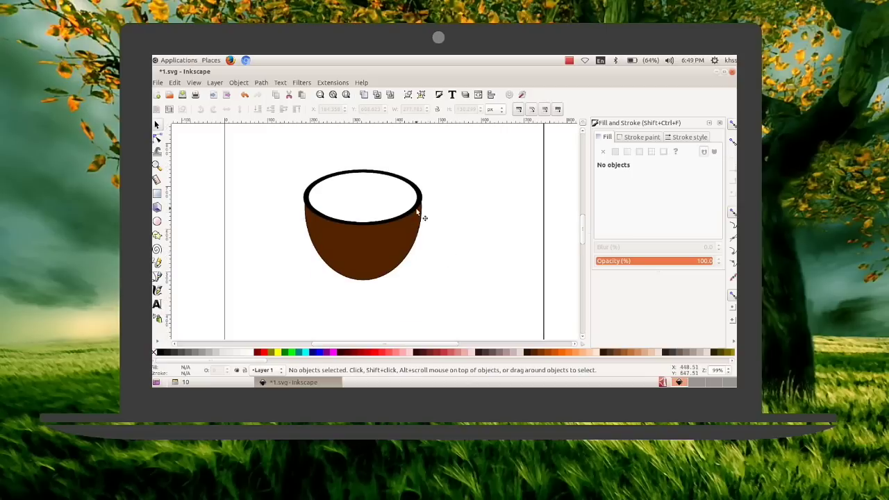
{"action": "scroll", "coordinate": [447, 252], "scroll_direction": "up", "scroll_amount": 8}
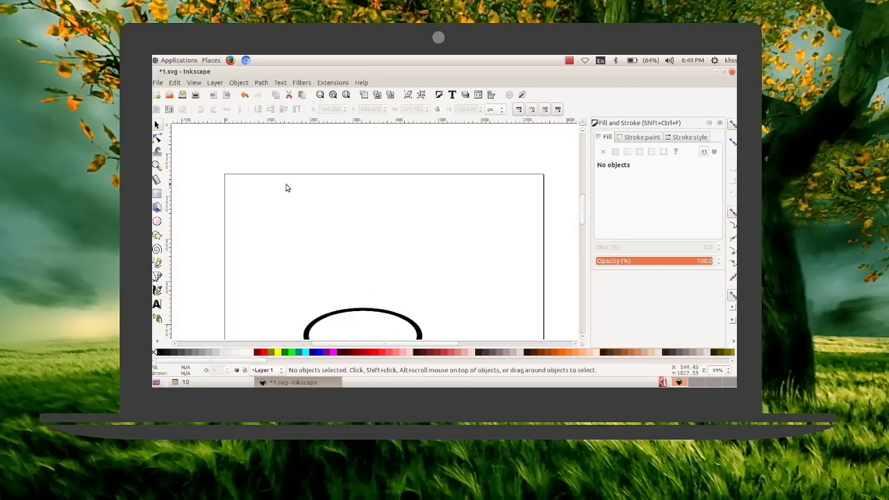
{"action": "left_click", "coordinate": [157, 222]}
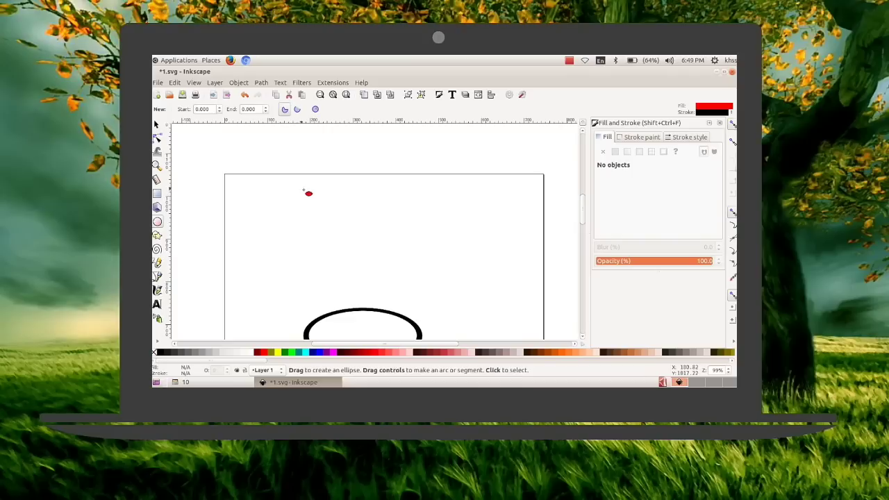
{"action": "left_click_drag", "start_coordinate": [304, 190], "coordinate": [409, 263]}
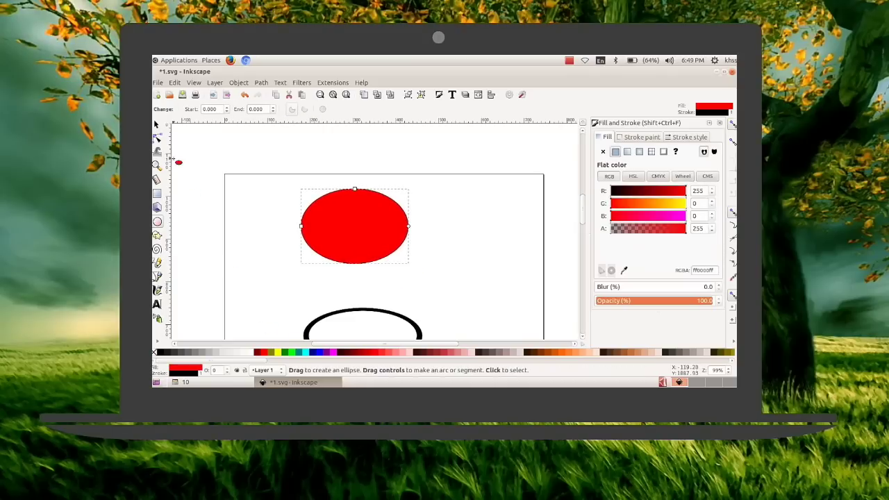
- Move the red ellipse down over the right part of the cup body to compare their sizes
{"action": "left_click", "coordinate": [157, 124]}
{"action": "scroll", "coordinate": [425, 200], "scroll_direction": "down", "scroll_amount": 3}
{"action": "left_click_drag", "start_coordinate": [352, 167], "coordinate": [392, 255]}
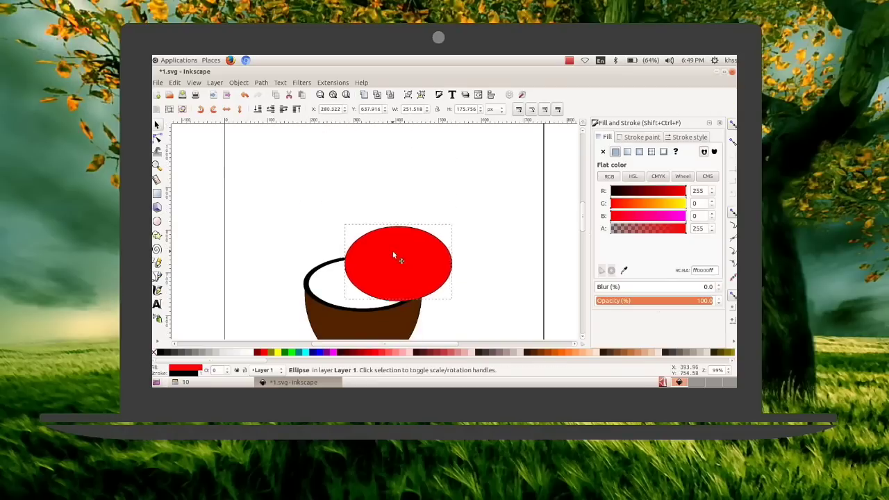
{"action": "left_click", "coordinate": [393, 257]}
{"action": "scroll", "coordinate": [486, 263], "scroll_direction": "down", "scroll_amount": 3}
{"action": "left_click_drag", "start_coordinate": [426, 208], "coordinate": [394, 238]}
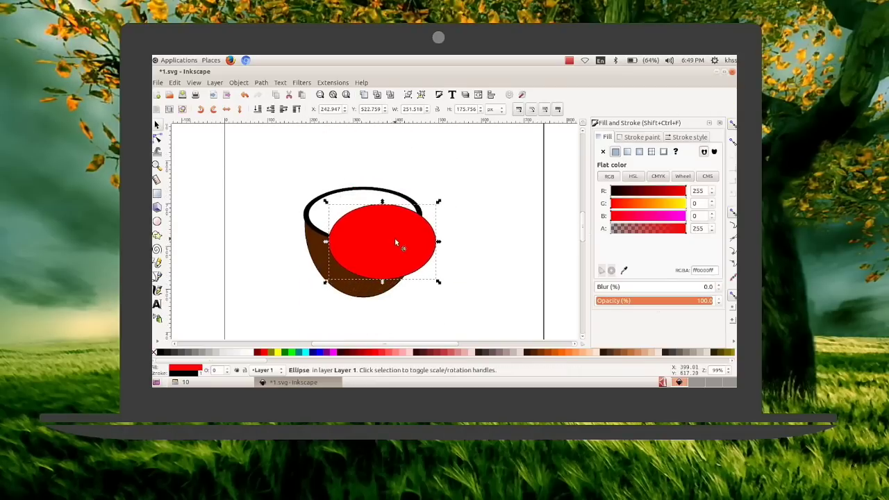
- Resize the red ellipse to about 267 px wide and 140 px high
{"action": "left_click", "coordinate": [385, 279]}
{"action": "left_click_drag", "start_coordinate": [392, 252], "coordinate": [430, 252]}
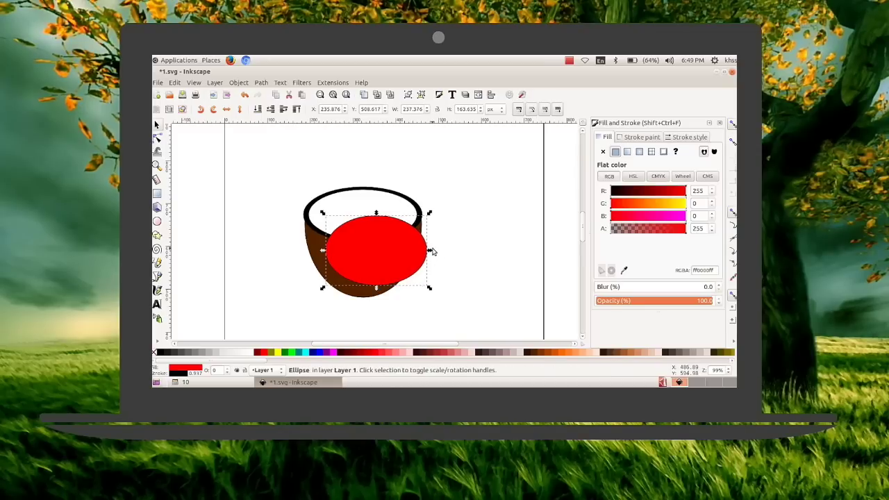
{"action": "left_click_drag", "start_coordinate": [430, 251], "coordinate": [442, 251]}
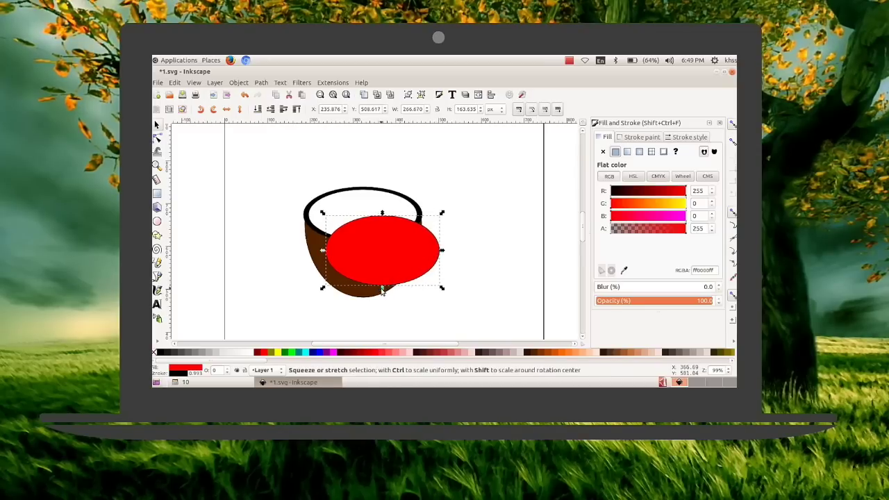
{"action": "left_click_drag", "start_coordinate": [382, 290], "coordinate": [383, 286]}
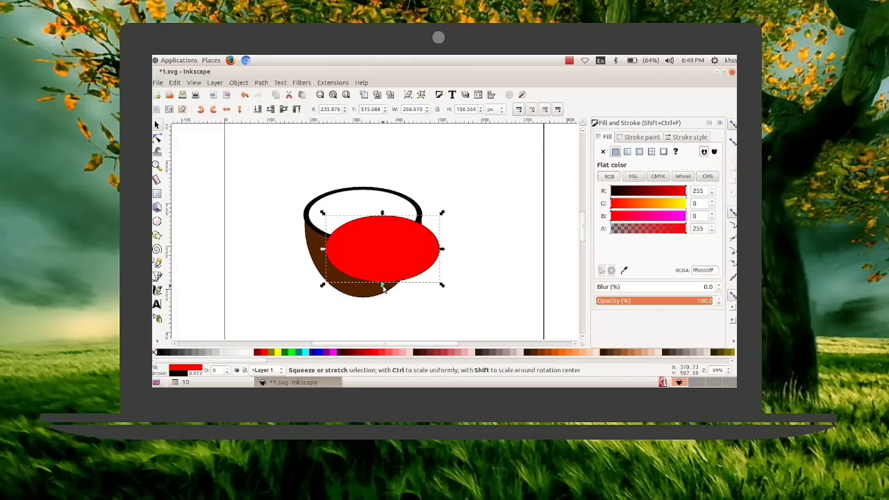
{"action": "left_click_drag", "start_coordinate": [382, 285], "coordinate": [382, 280]}
{"action": "scroll", "coordinate": [467, 269], "scroll_direction": "up", "scroll_amount": 2}
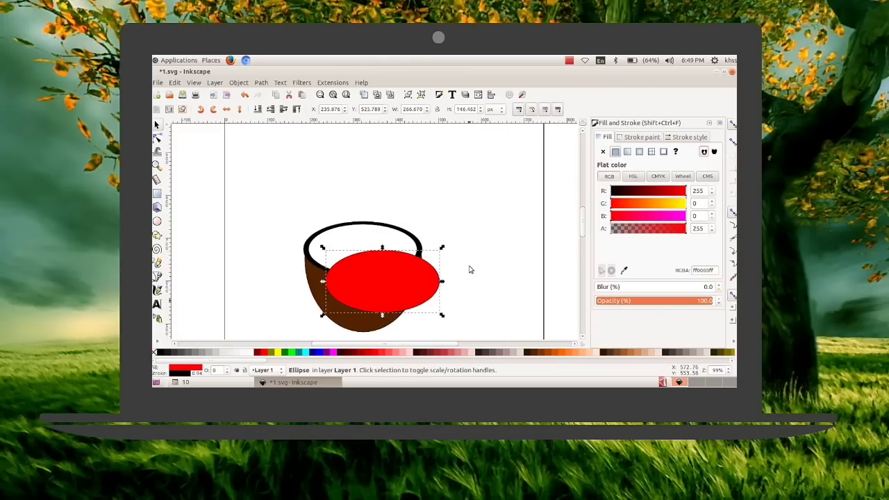
{"action": "left_click", "coordinate": [387, 291]}
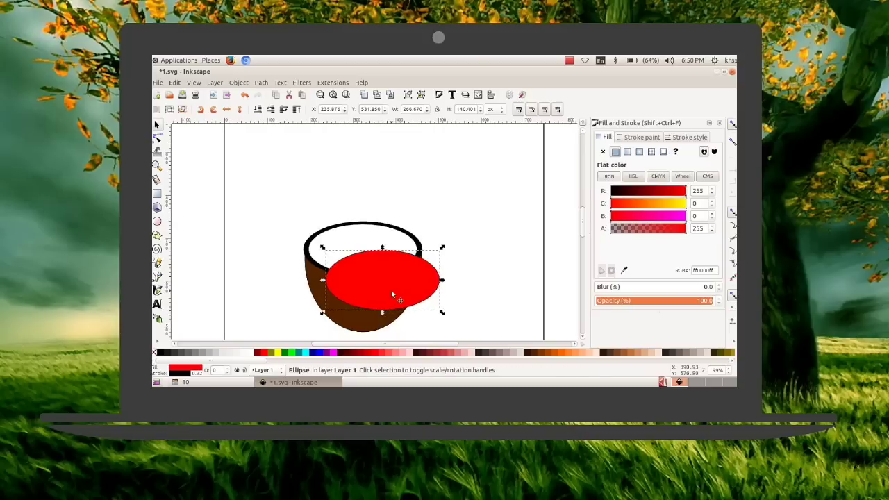
- Move the red ellipse back up to the empty area above the cup and deselect it
{"action": "left_click_drag", "start_coordinate": [400, 300], "coordinate": [387, 186]}
{"action": "scroll", "coordinate": [472, 234], "scroll_direction": "up", "scroll_amount": 3}
{"action": "left_click", "coordinate": [275, 167]}
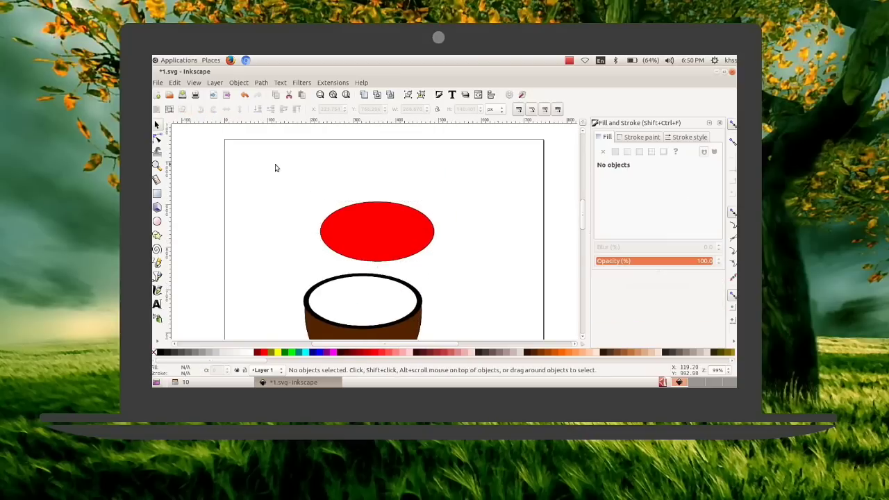
- Draw a smaller cyan ellipse about 199 by 95 px and center it on the red ellipse
{"action": "left_click", "coordinate": [157, 223]}
{"action": "mouse_move", "coordinate": [254, 160]}
{"action": "left_mouse_down"}
{"action": "mouse_move", "coordinate": [305, 195]}
{"action": "mouse_move", "coordinate": [340, 199]}
{"action": "left_mouse_up"}
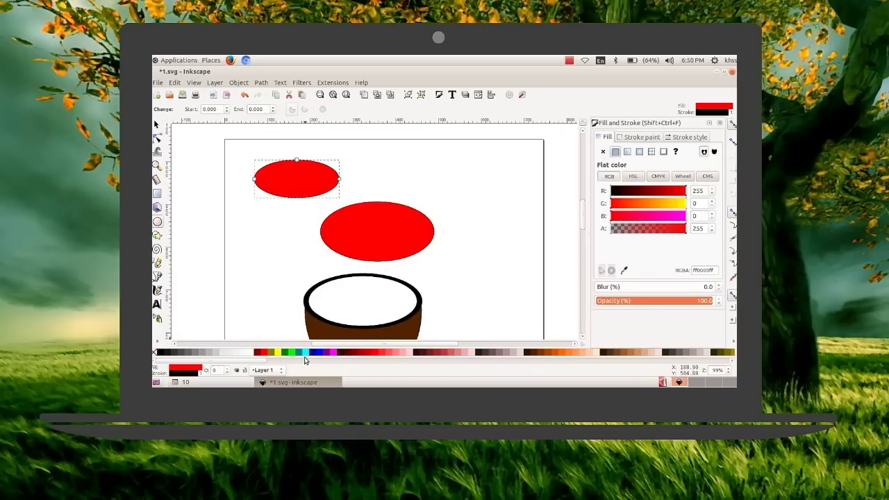
{"action": "left_click", "coordinate": [304, 353]}
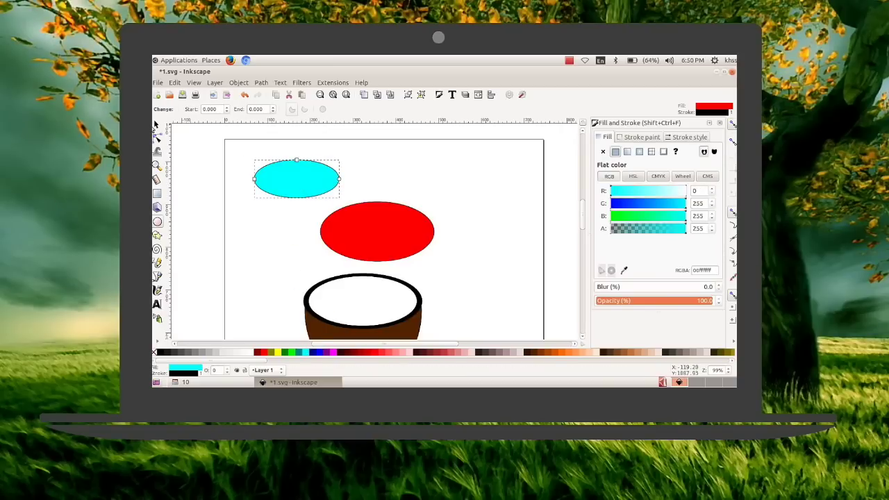
{"action": "left_click", "coordinate": [155, 125]}
{"action": "left_click_drag", "start_coordinate": [297, 182], "coordinate": [379, 209]}
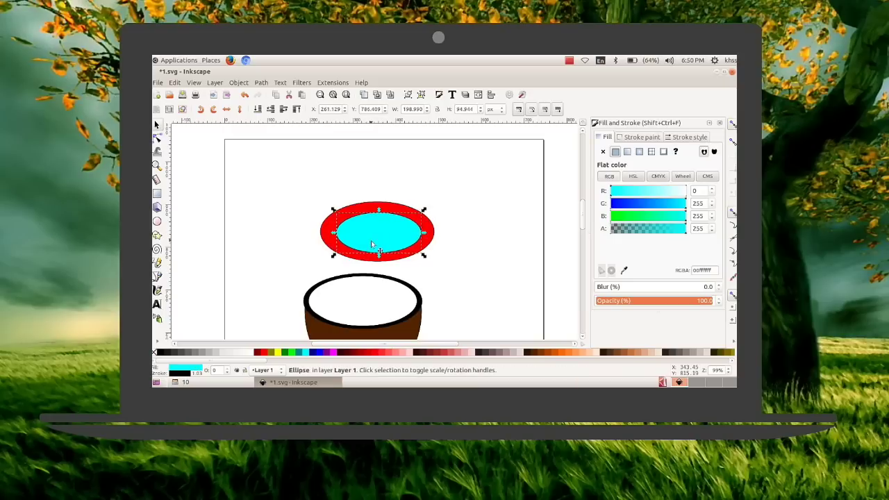
- Enlarge the cyan ellipse to about 214 by 115 px, keeping it inside the red ellipse
{"action": "left_click_drag", "start_coordinate": [379, 257], "coordinate": [379, 262]}
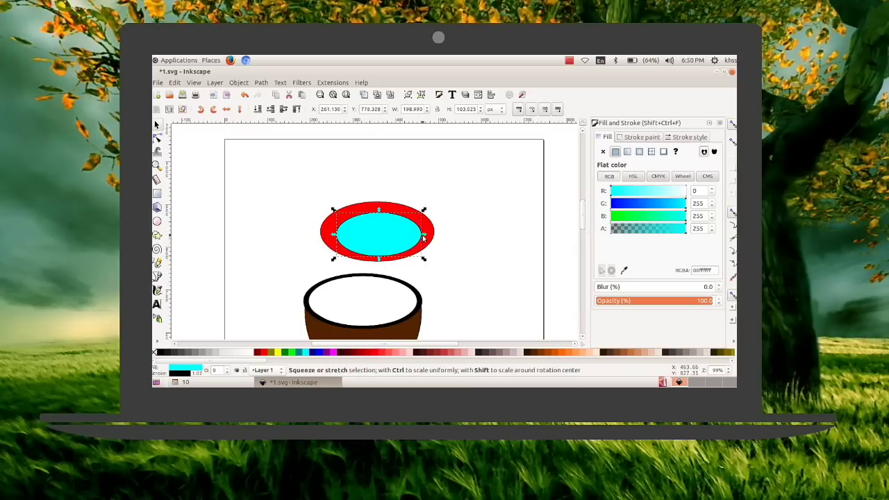
{"action": "left_click_drag", "start_coordinate": [423, 234], "coordinate": [427, 236]}
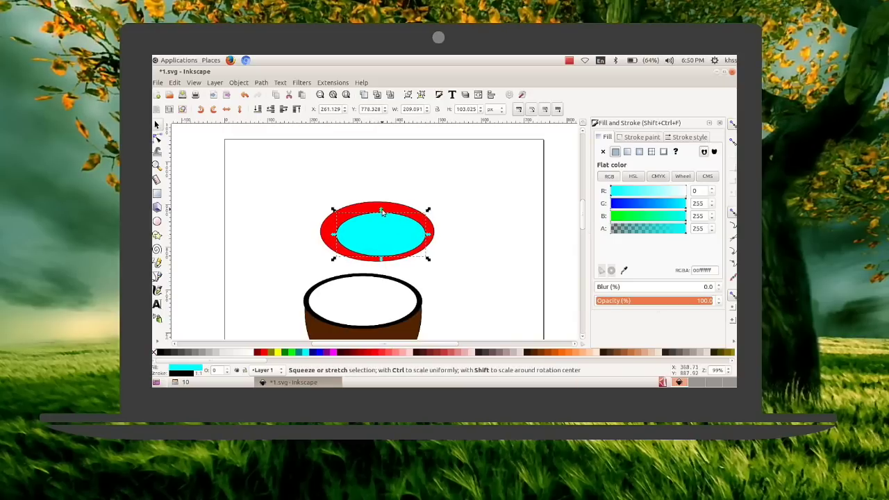
{"action": "left_click_drag", "start_coordinate": [381, 212], "coordinate": [386, 208]}
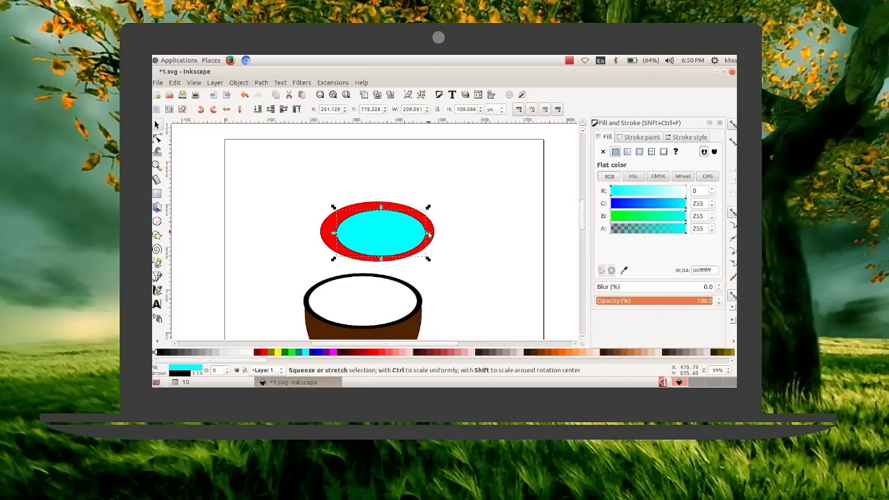
{"action": "left_click_drag", "start_coordinate": [429, 235], "coordinate": [431, 235]}
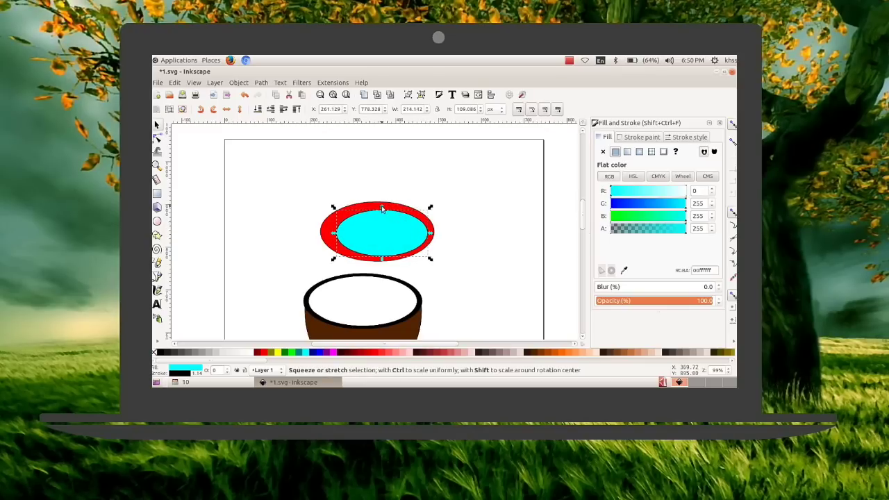
{"action": "left_click_drag", "start_coordinate": [381, 206], "coordinate": [380, 206]}
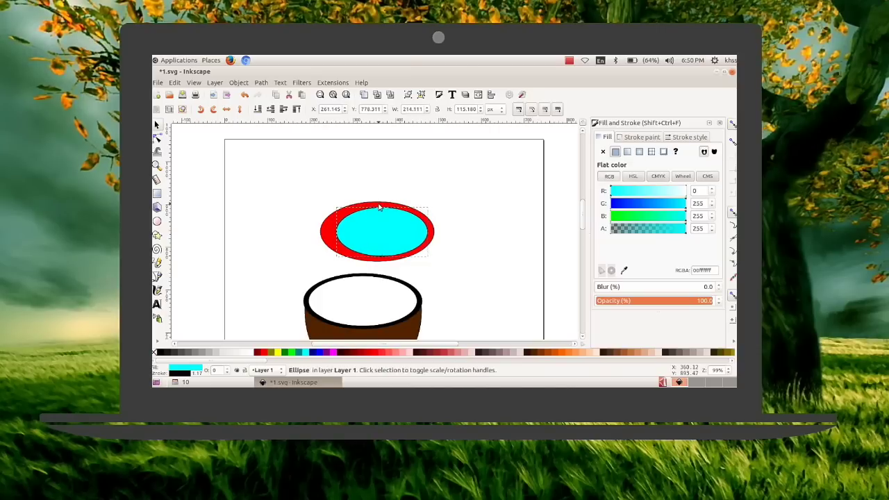
- Subtract the cyan ellipse from the red ellipse with Difference, and deselect the resulting ring
{"action": "left_click", "coordinate": [483, 224]}
{"action": "left_click_drag", "start_coordinate": [262, 179], "coordinate": [450, 267]}
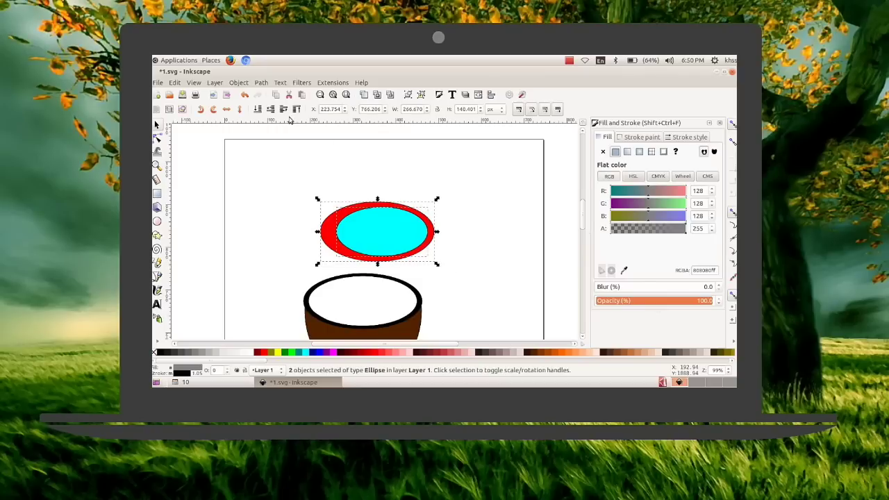
{"action": "left_click", "coordinate": [261, 82]}
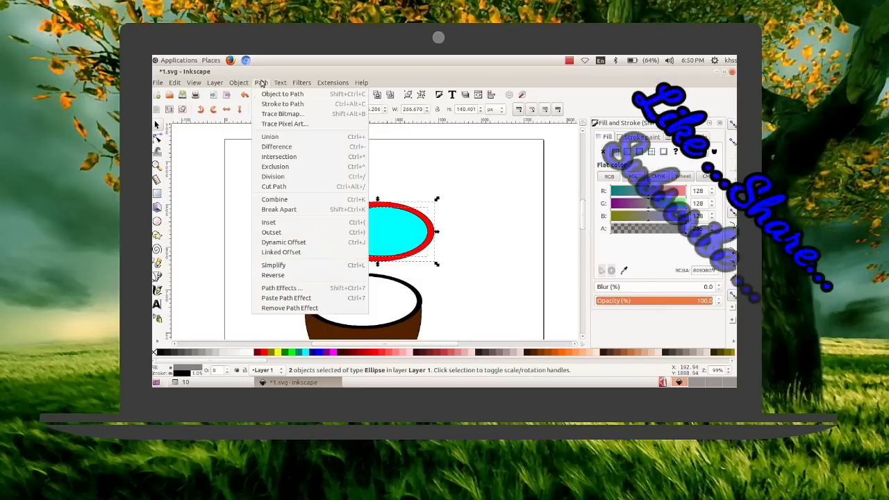
{"action": "left_click", "coordinate": [279, 147]}
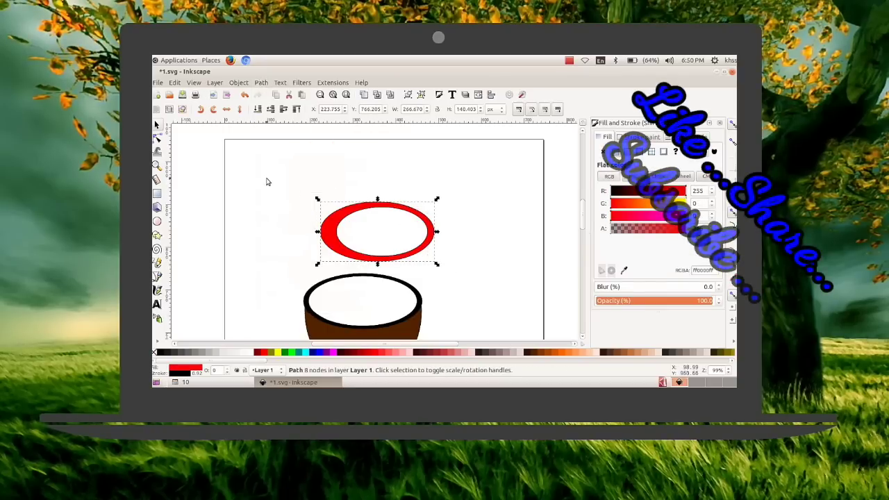
{"action": "left_click", "coordinate": [268, 179]}
- Draw an ellipse about 195 by 172 px, fill it with bright green (00ff00), and move it over the red ring
{"action": "left_click", "coordinate": [157, 221]}
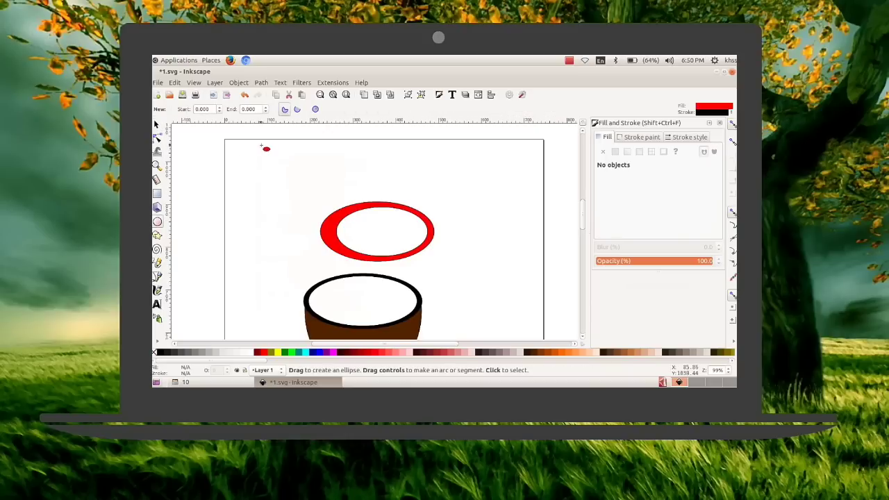
{"action": "left_click_drag", "start_coordinate": [238, 155], "coordinate": [326, 232]}
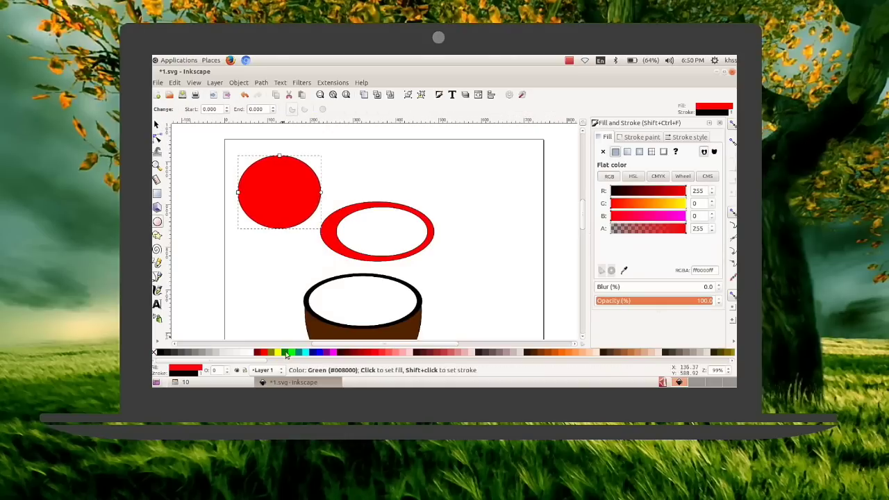
{"action": "left_click", "coordinate": [294, 353]}
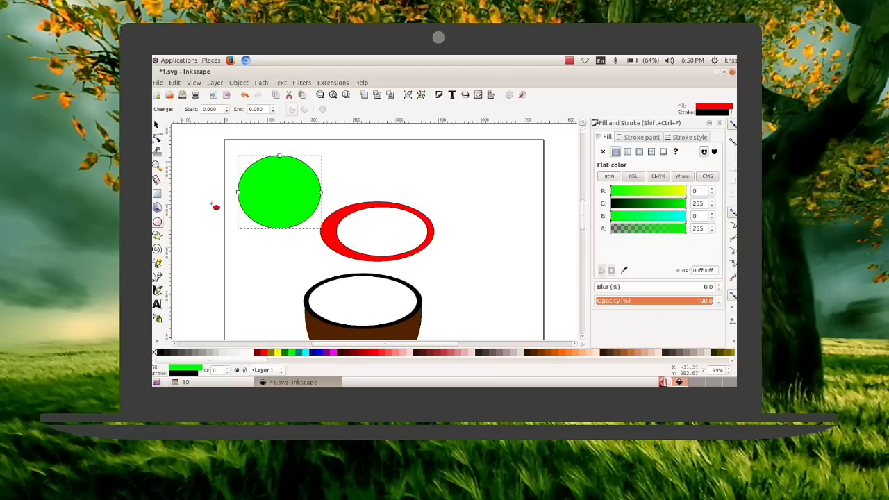
{"action": "left_click", "coordinate": [158, 123]}
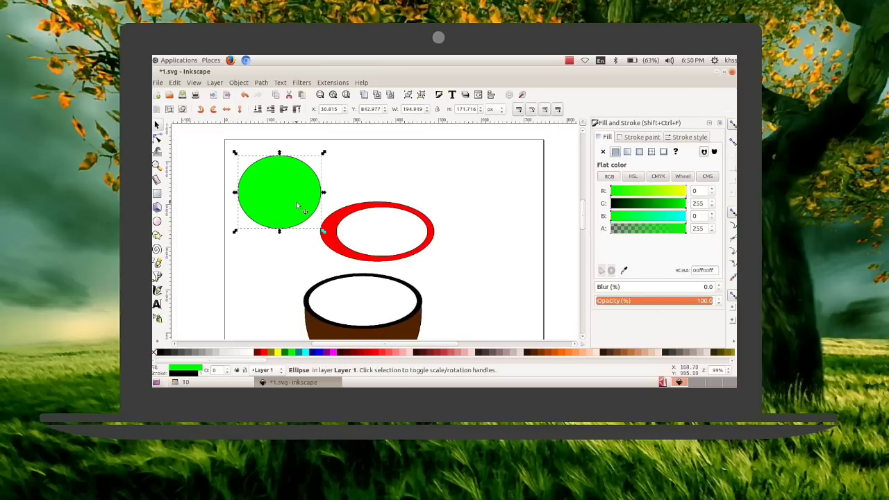
{"action": "left_click_drag", "start_coordinate": [295, 195], "coordinate": [396, 229]}
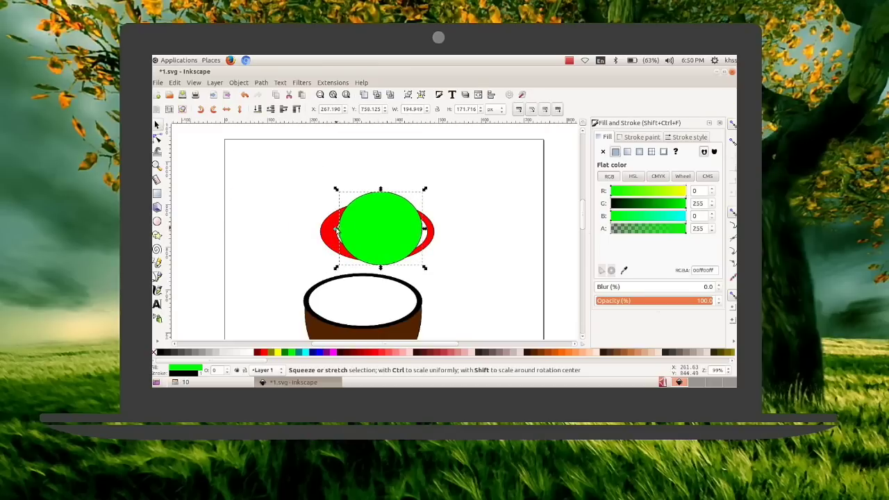
- Stretch the green ellipse to about 266 by 177 px so only the ring's right edge is left uncovered
{"action": "left_click_drag", "start_coordinate": [336, 229], "coordinate": [305, 228]}
{"action": "left_click_drag", "start_coordinate": [385, 225], "coordinate": [381, 225]}
{"action": "left_click_drag", "start_coordinate": [426, 197], "coordinate": [417, 196]}
{"action": "left_click_drag", "start_coordinate": [393, 231], "coordinate": [396, 231]}
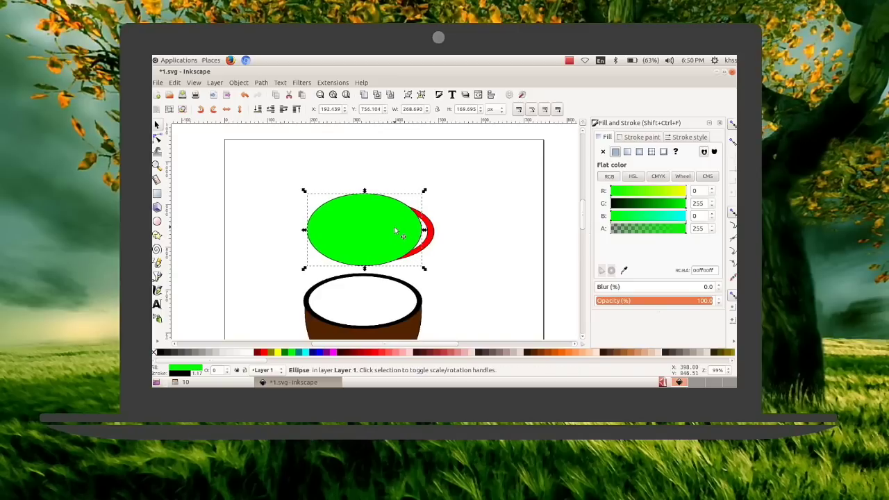
{"action": "mouse_move", "coordinate": [424, 267]}
{"action": "left_mouse_down"}
{"action": "mouse_move", "coordinate": [433, 262]}
{"action": "mouse_move", "coordinate": [419, 271]}
{"action": "left_mouse_up"}
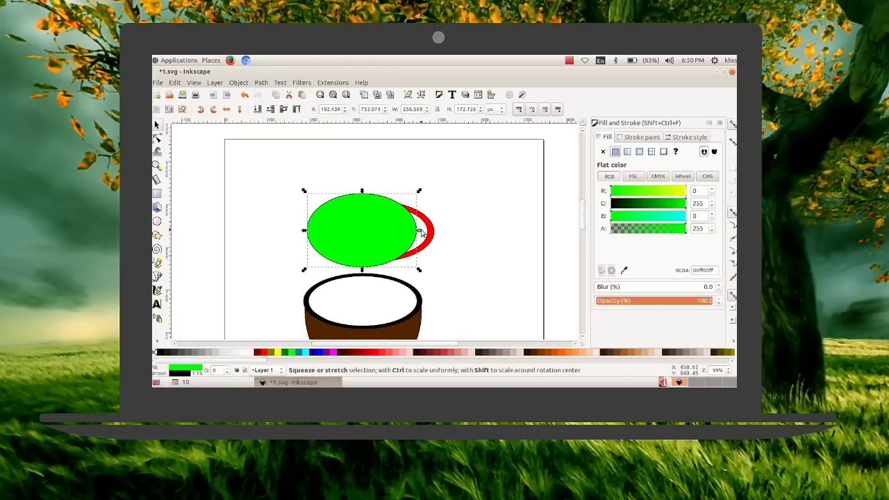
{"action": "left_click_drag", "start_coordinate": [419, 231], "coordinate": [423, 232]}
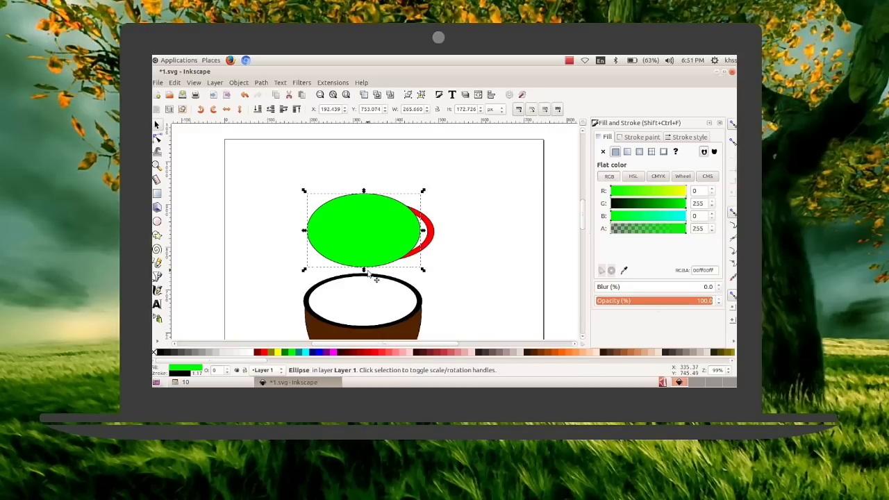
{"action": "left_click_drag", "start_coordinate": [364, 269], "coordinate": [364, 276]}
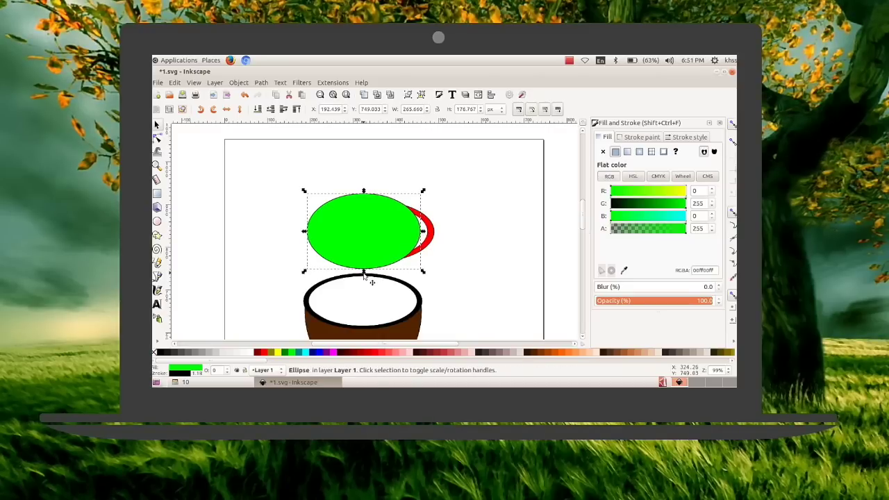
- Subtract the green ellipse from the red ring with Difference, leaving a crescent for the cup handle
{"action": "left_click", "coordinate": [442, 256]}
{"action": "mouse_move", "coordinate": [265, 164]}
{"action": "left_mouse_down"}
{"action": "mouse_move", "coordinate": [377, 268]}
{"action": "mouse_move", "coordinate": [455, 273]}
{"action": "left_mouse_up"}
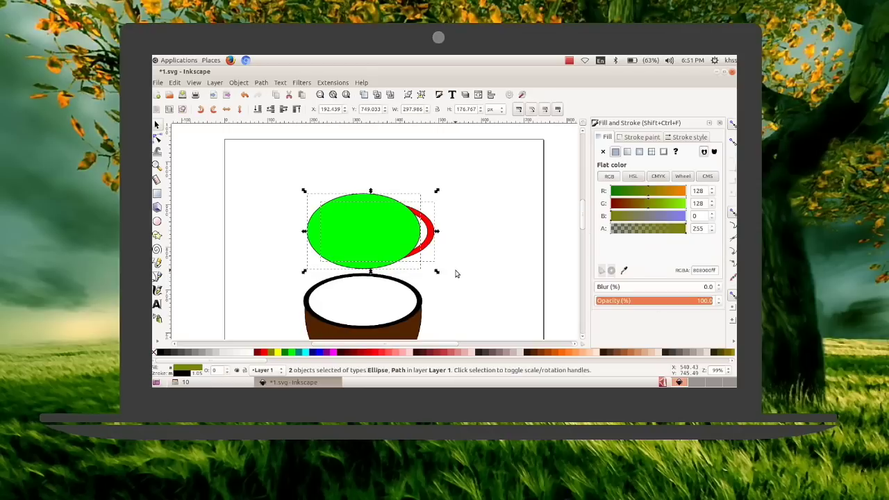
{"action": "left_click", "coordinate": [261, 83]}
{"action": "left_click", "coordinate": [276, 146]}
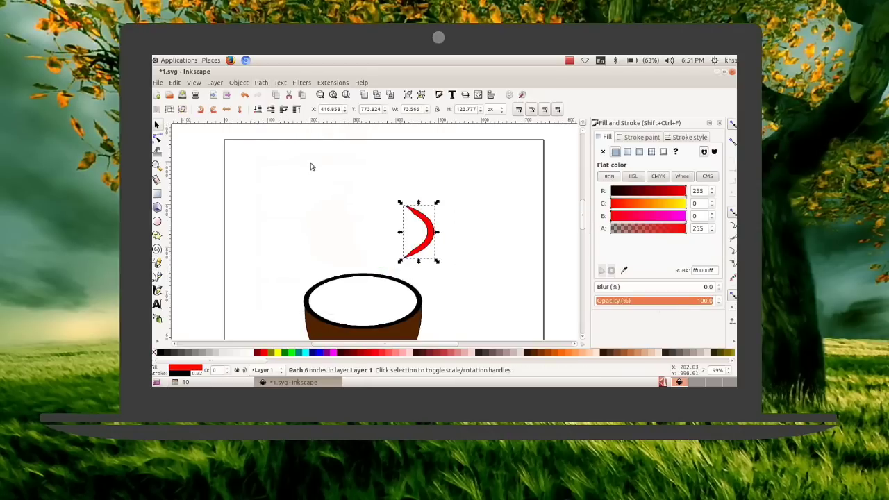
- Move the red crescent to the right side of the cup body and resize it to about 85 by 114 px
{"action": "scroll", "coordinate": [470, 235], "scroll_direction": "down", "scroll_amount": 3}
{"action": "left_click", "coordinate": [424, 184]}
{"action": "left_click_drag", "start_coordinate": [424, 185], "coordinate": [405, 291]}
{"action": "left_click", "coordinate": [426, 269]}
{"action": "left_click", "coordinate": [425, 257]}
{"action": "left_click", "coordinate": [446, 267]}
{"action": "left_click", "coordinate": [430, 293]}
{"action": "left_click", "coordinate": [424, 288]}
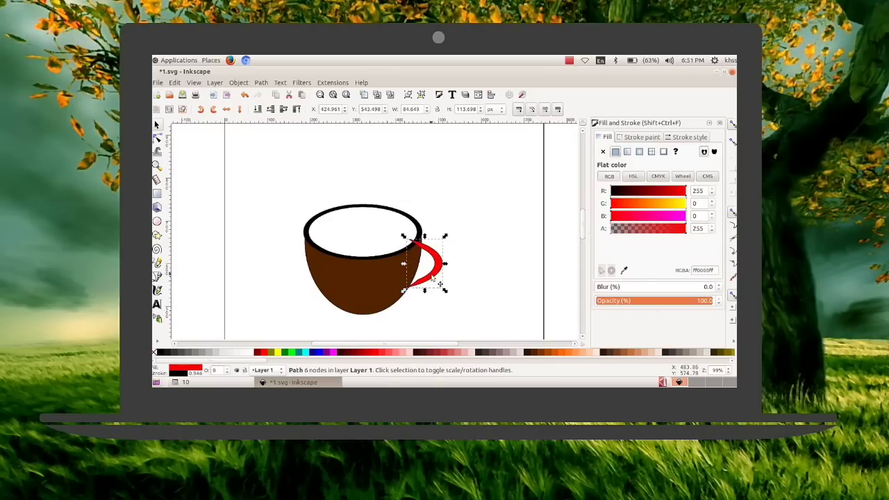
- Narrow the red handle to about 72 px wide and position it just below the rim on the cup's right side
{"action": "left_click_drag", "start_coordinate": [438, 283], "coordinate": [437, 287]}
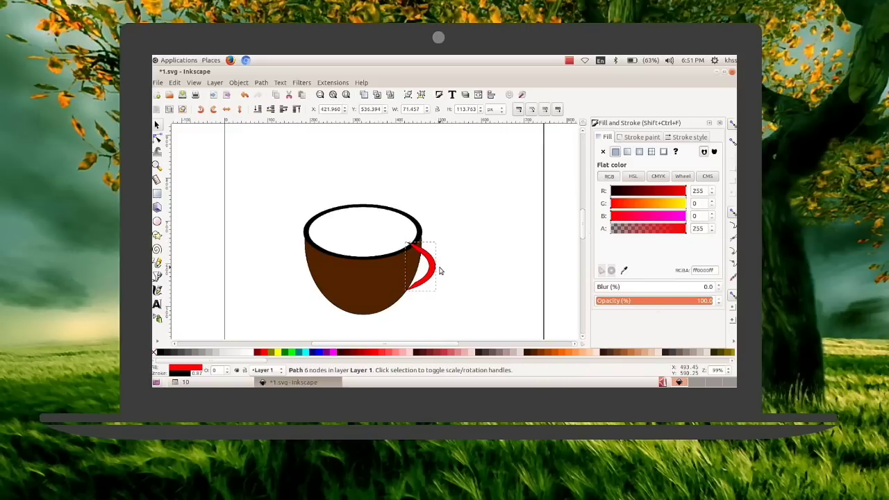
{"action": "left_click_drag", "start_coordinate": [446, 269], "coordinate": [428, 255]}
{"action": "left_click", "coordinate": [430, 257]}
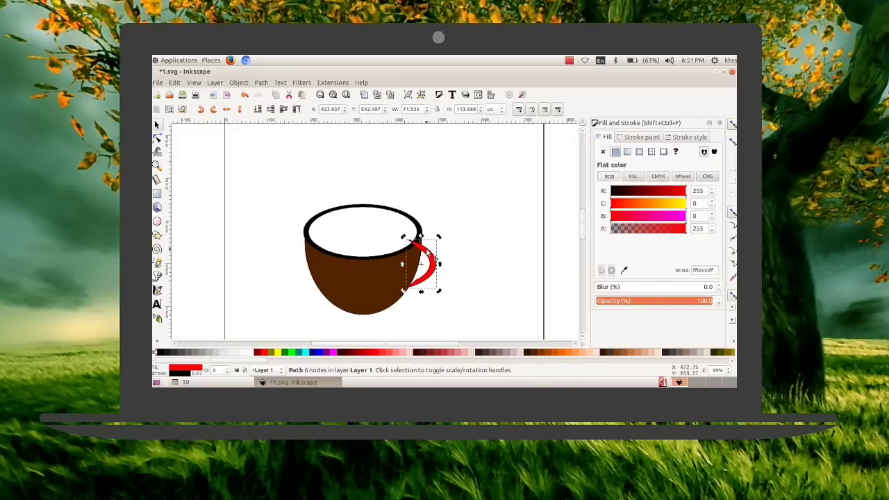
{"action": "left_click", "coordinate": [419, 275]}
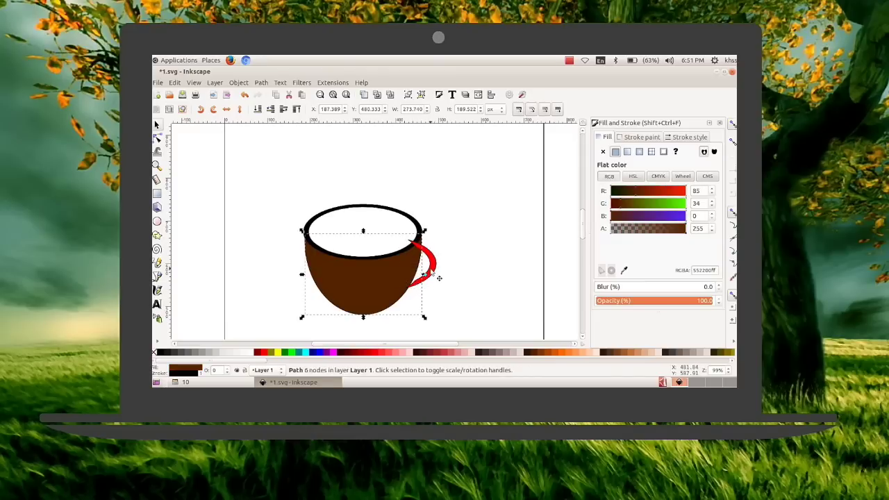
{"action": "left_click", "coordinate": [439, 277]}
{"action": "key", "text": "n"}
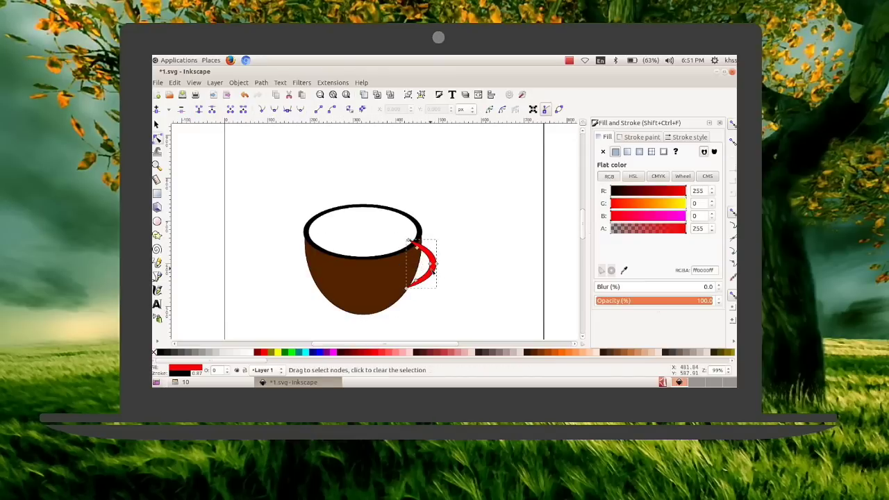
{"action": "left_click", "coordinate": [448, 277]}
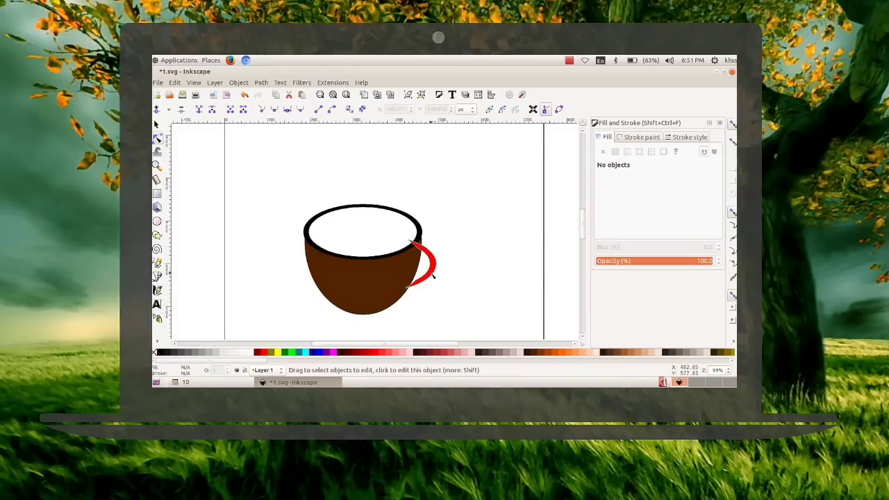
{"action": "left_click", "coordinate": [433, 275]}
{"action": "left_click", "coordinate": [568, 61]}
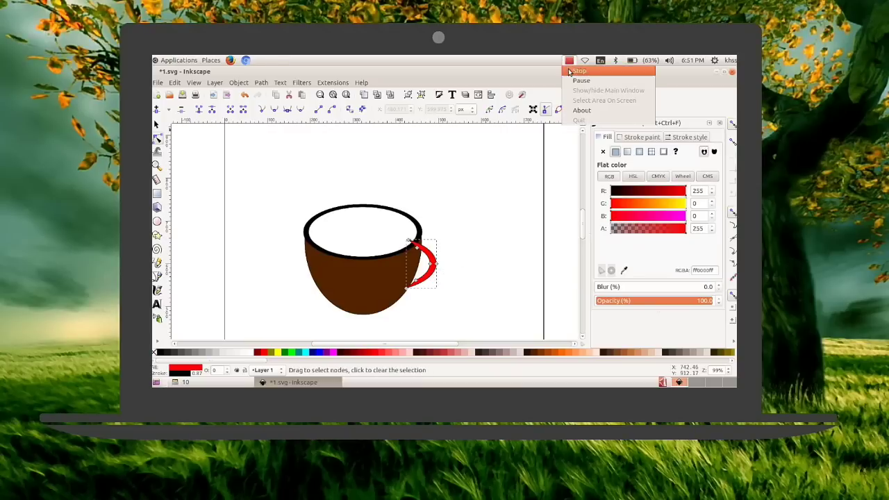
{"action": "left_click", "coordinate": [570, 89]}
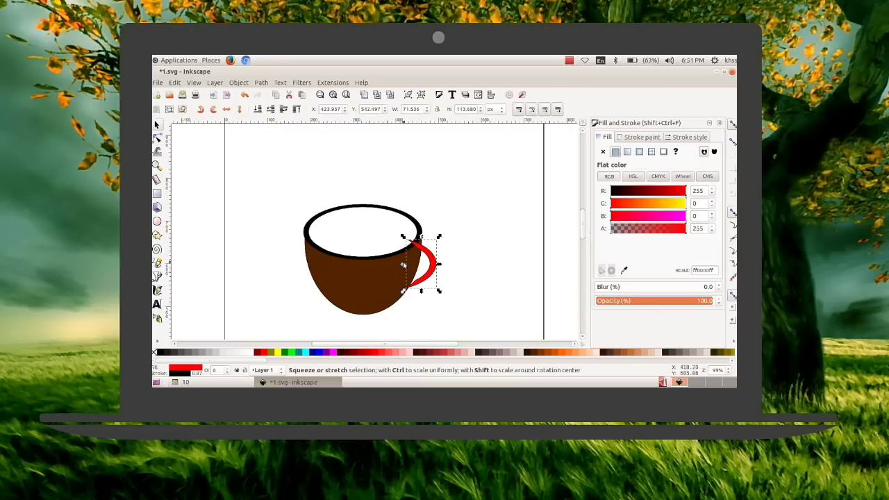
- Widen the red handle toward the cup to about 76 px and lower it two levels, behind the rim and cup body
{"action": "left_click_drag", "start_coordinate": [403, 264], "coordinate": [401, 265]}
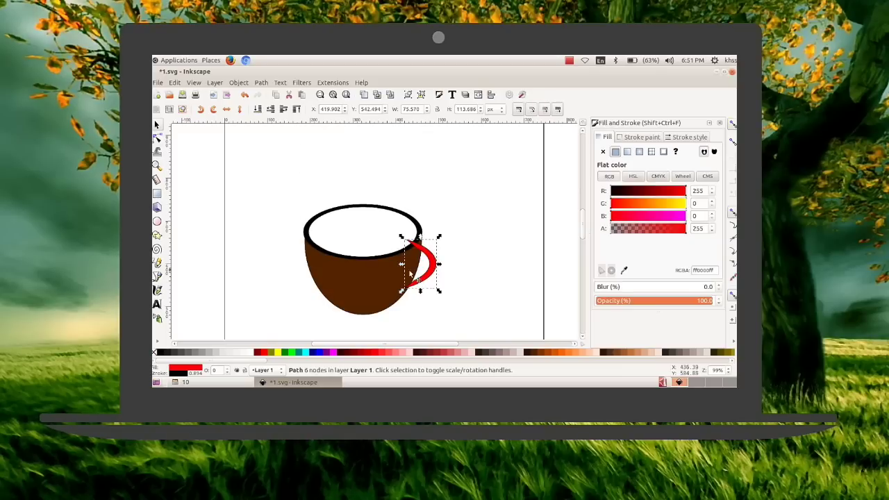
{"action": "left_click", "coordinate": [238, 82]}
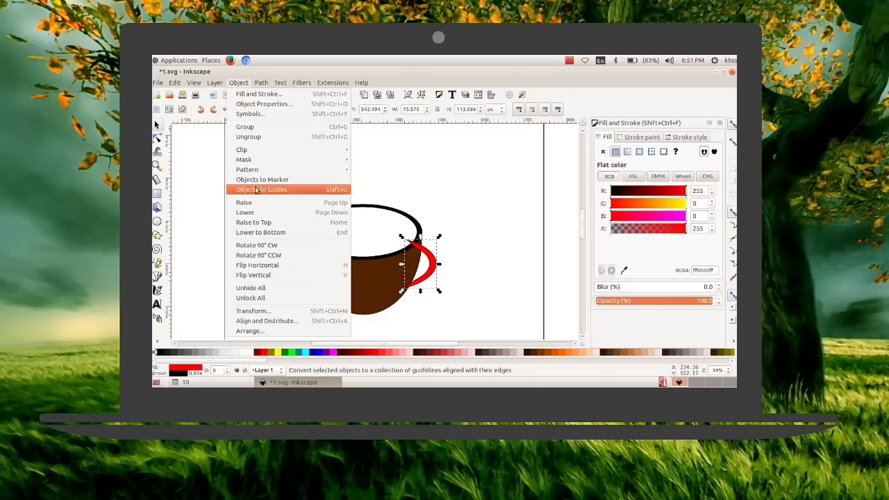
{"action": "left_click", "coordinate": [258, 211]}
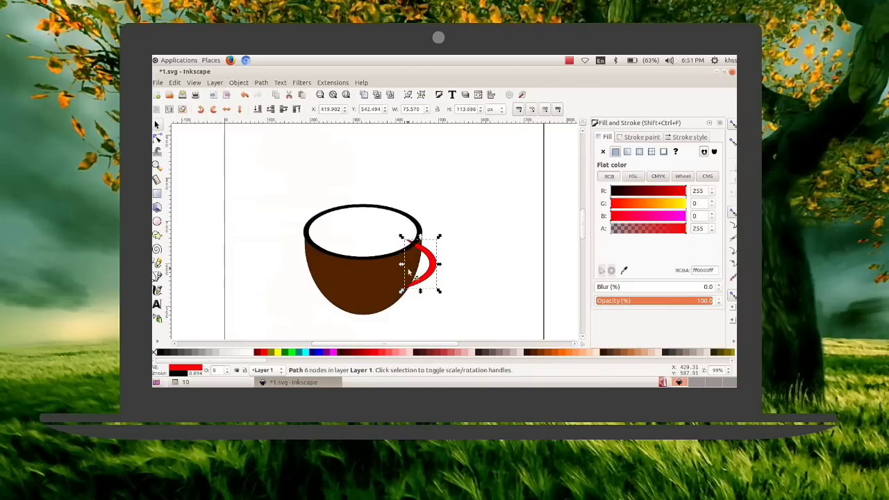
{"action": "left_click", "coordinate": [233, 84]}
{"action": "left_click", "coordinate": [257, 215]}
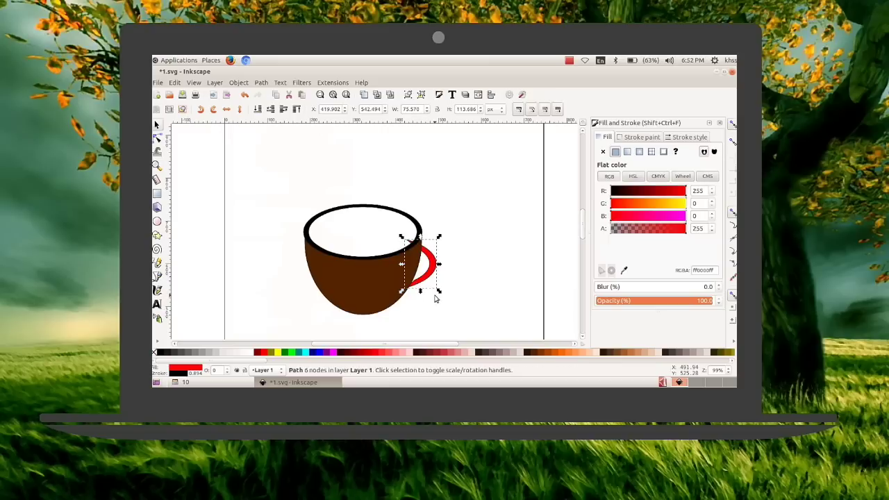
- Extend the red handle further behind the cup to about 80 px wide, and deselect it
{"action": "left_click", "coordinate": [445, 258]}
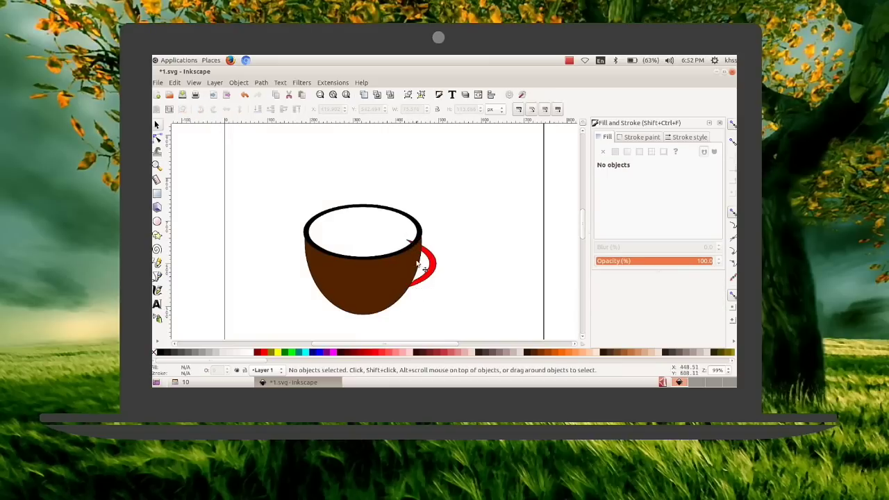
{"action": "left_click", "coordinate": [422, 283]}
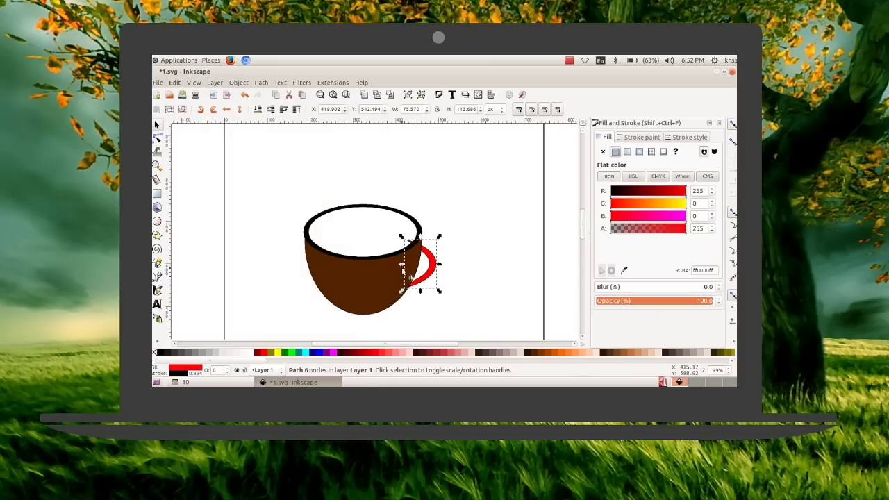
{"action": "left_click", "coordinate": [403, 267]}
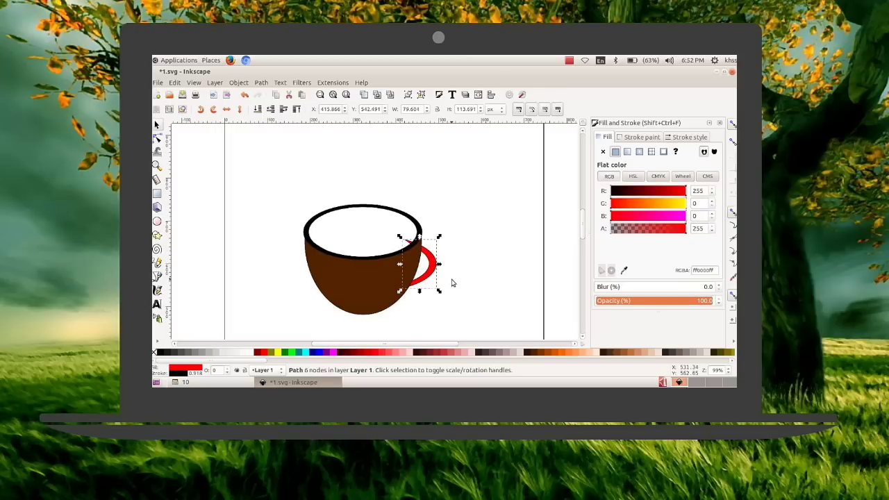
{"action": "left_click", "coordinate": [455, 283]}
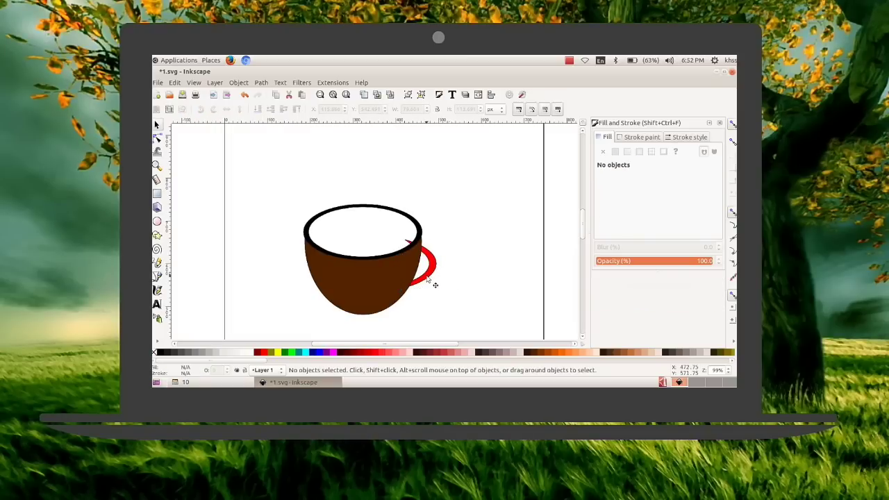
- Nudge the red handle up four steps and about 4 px to the right beside the cup, and deselect it
{"action": "left_click", "coordinate": [434, 284]}
{"action": "key", "text": "Up"}
{"action": "key", "text": "Up"}
{"action": "key", "text": "Up"}
{"action": "key", "text": "Up"}
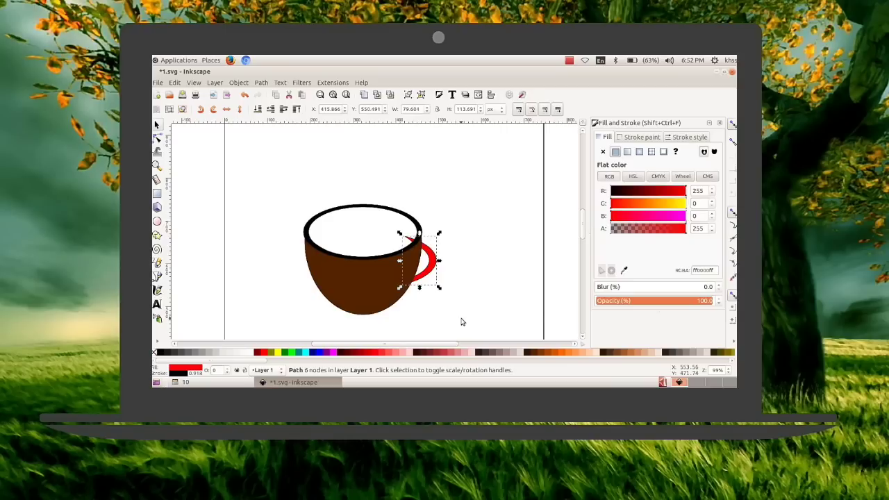
{"action": "key", "text": "Right"}
{"action": "key", "text": "Right"}
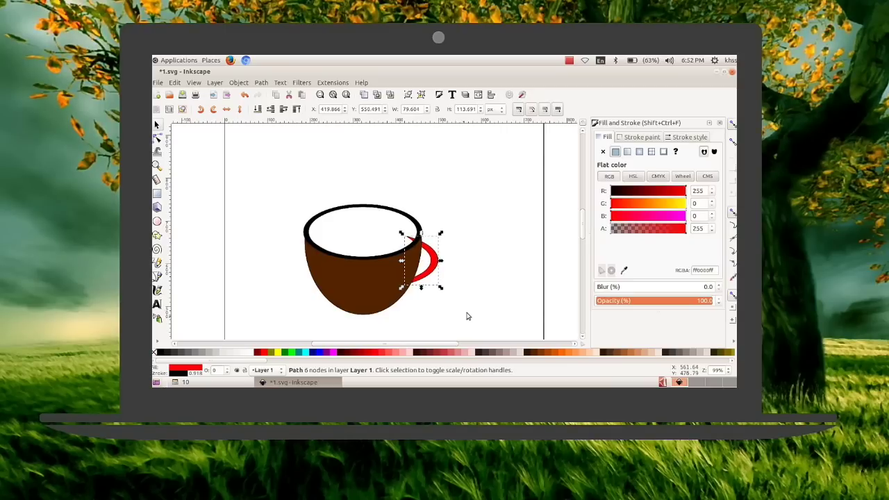
{"action": "left_click", "coordinate": [488, 281]}
{"action": "scroll", "coordinate": [495, 250], "scroll_direction": "down", "scroll_amount": 2}
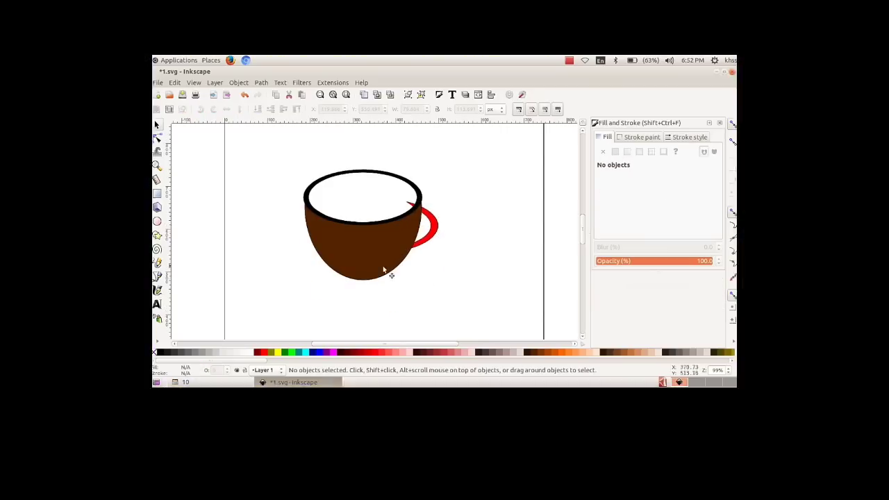
{"action": "scroll", "coordinate": [293, 229], "scroll_direction": "up", "scroll_amount": 2}
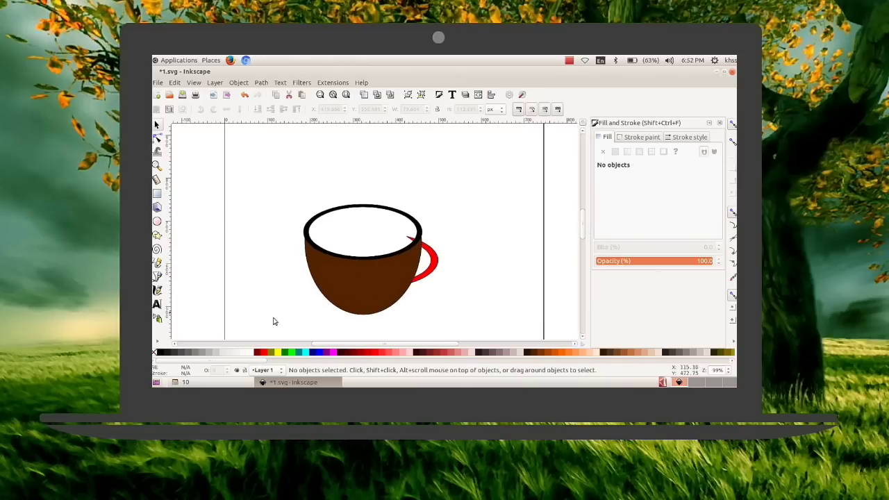
- Draw a red ellipse about 233 by 109 px and place it inside the black rim of the cup
{"action": "left_click", "coordinate": [157, 221]}
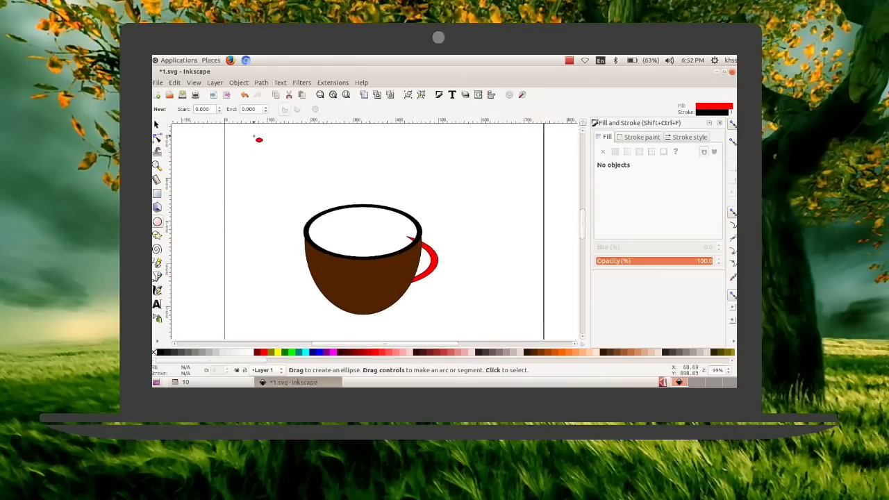
{"action": "mouse_move", "coordinate": [247, 137]}
{"action": "left_mouse_down"}
{"action": "mouse_move", "coordinate": [295, 168]}
{"action": "mouse_move", "coordinate": [346, 182]}
{"action": "left_mouse_up"}
{"action": "key", "text": "s"}
{"action": "left_click_drag", "start_coordinate": [309, 160], "coordinate": [374, 233]}
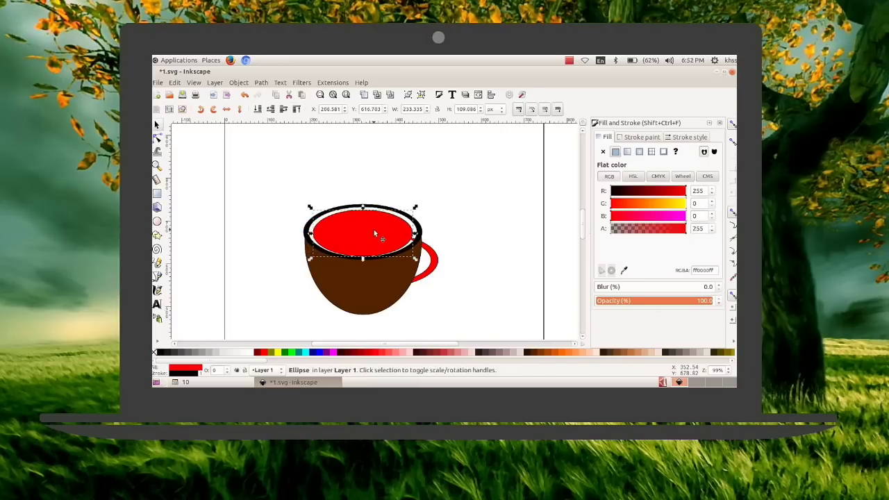
- Stretch the red ellipse toward both sides of the rim to about 247 by 111 px, and deselect it
{"action": "left_click_drag", "start_coordinate": [310, 234], "coordinate": [307, 234]}
{"action": "left_click_drag", "start_coordinate": [414, 234], "coordinate": [415, 238]}
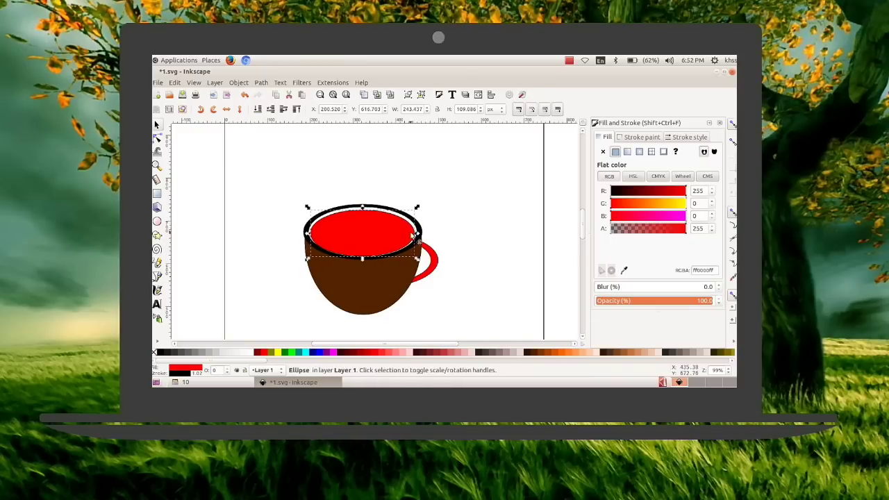
{"action": "left_click", "coordinate": [382, 185]}
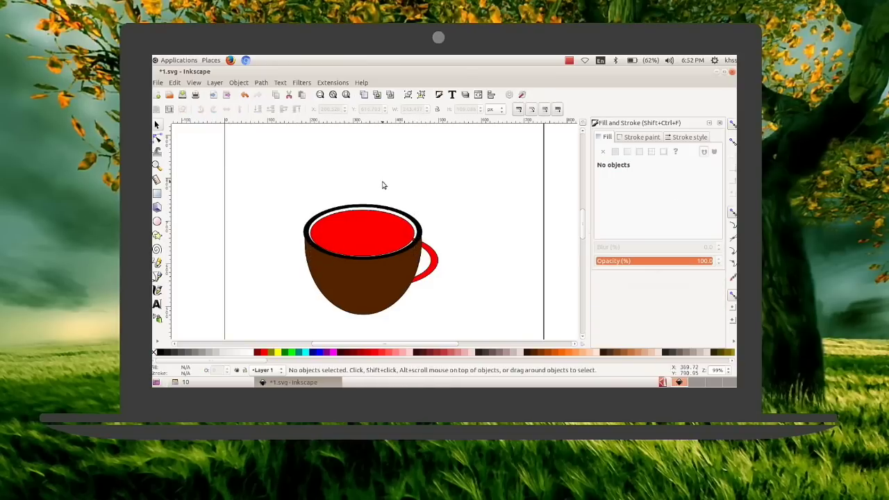
{"action": "left_click", "coordinate": [377, 229]}
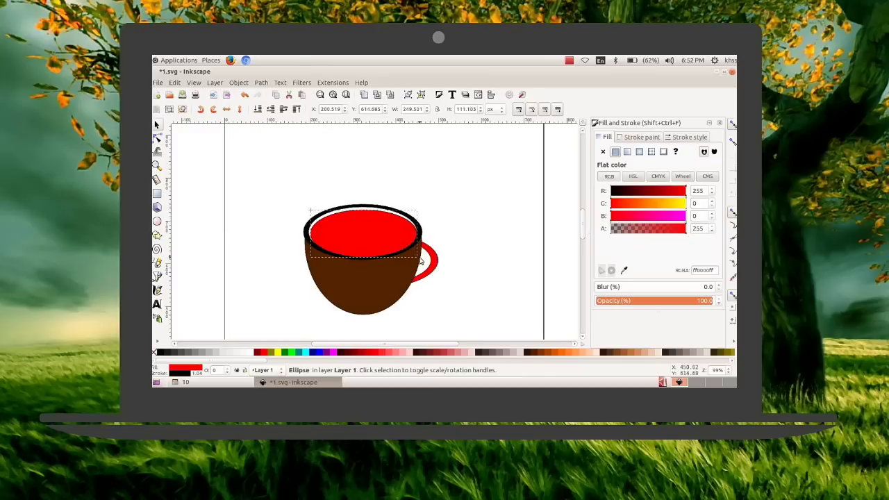
{"action": "left_click", "coordinate": [418, 256]}
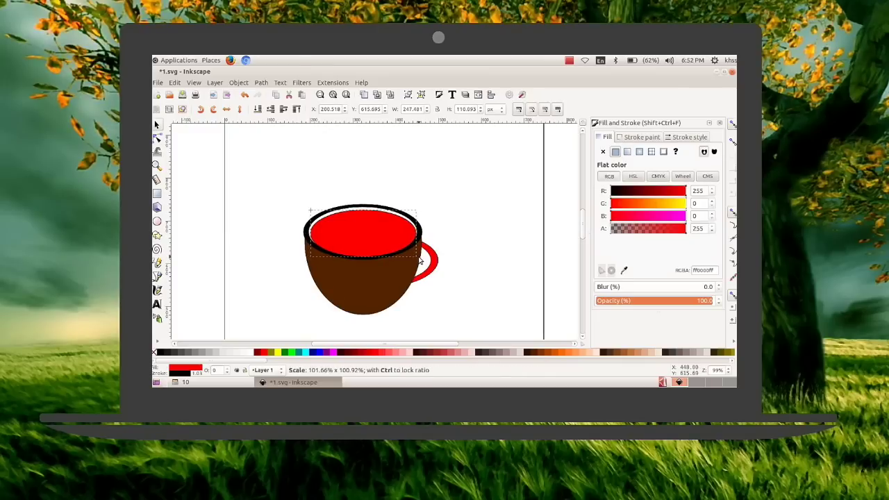
{"action": "left_click", "coordinate": [450, 248]}
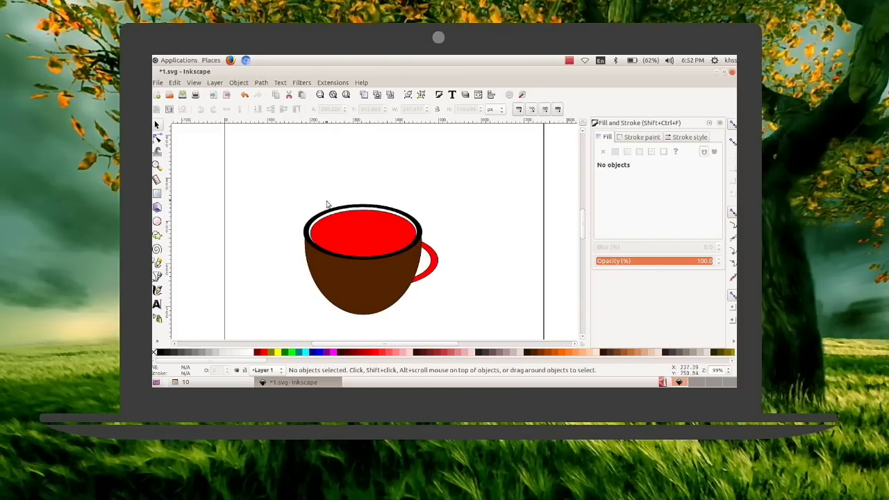
- Fine-tune the left side of the red ellipse against the rim, sizing it to about 246 by 110 px
{"action": "left_click", "coordinate": [329, 227]}
{"action": "left_click", "coordinate": [310, 237]}
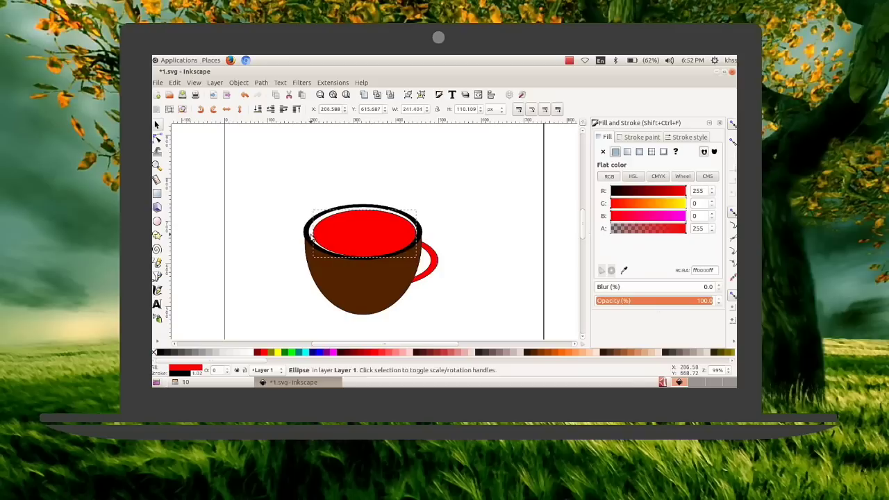
{"action": "left_click", "coordinate": [311, 234]}
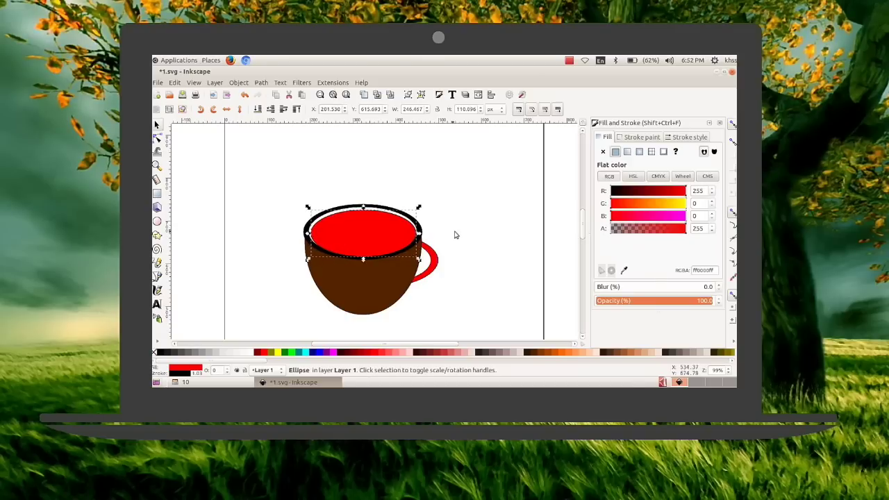
{"action": "left_click", "coordinate": [455, 234]}
{"action": "left_click", "coordinate": [307, 235]}
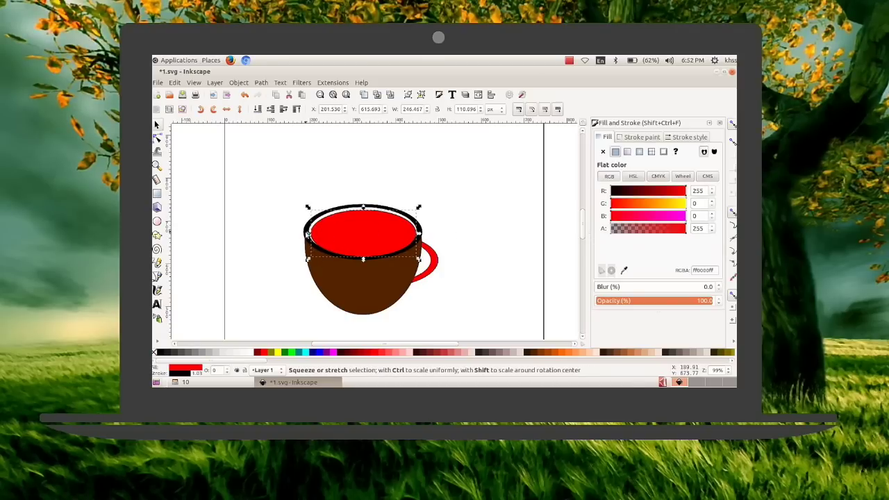
{"action": "left_click_drag", "start_coordinate": [307, 235], "coordinate": [305, 236]}
{"action": "left_click", "coordinate": [517, 274]}
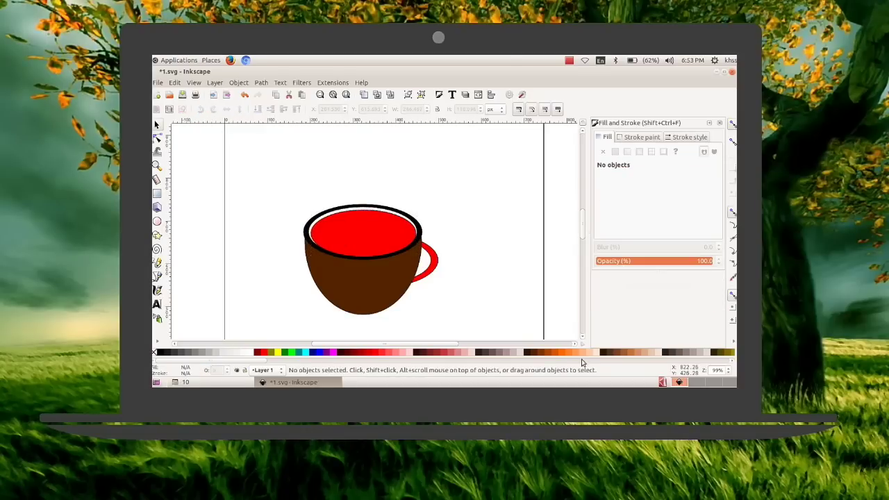
- Try orange and brown fills on the ellipse inside the rim, settle on #D45500, and deselect it
{"action": "left_click", "coordinate": [372, 243]}
{"action": "left_click", "coordinate": [576, 356]}
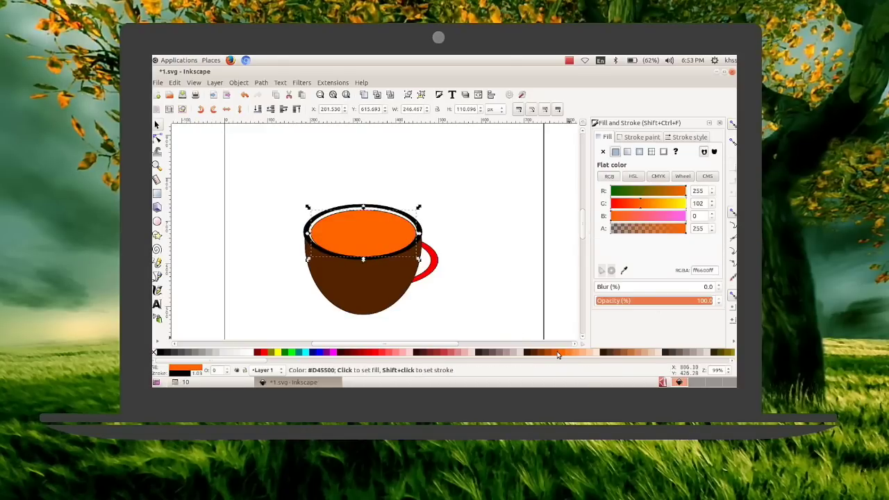
{"action": "left_click", "coordinate": [554, 354]}
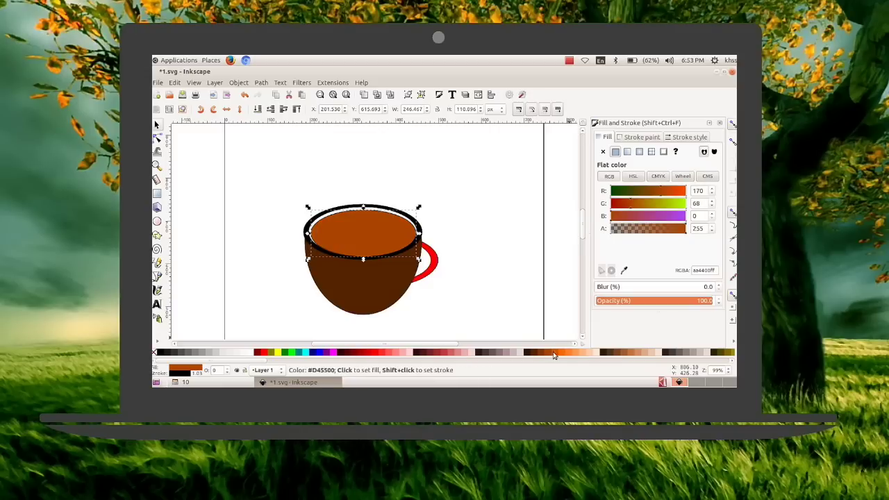
{"action": "left_click", "coordinate": [562, 354]}
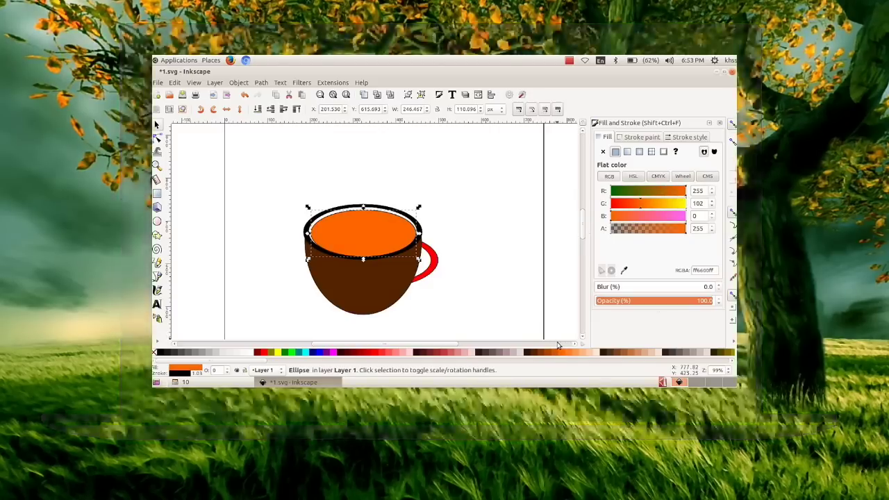
{"action": "key", "text": "ctrl+z"}
{"action": "left_click", "coordinate": [492, 301]}
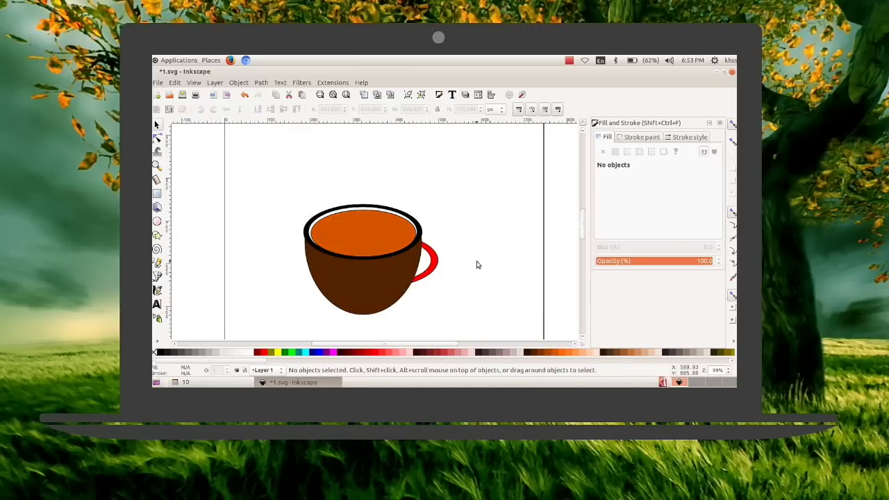
- Group the cup's body, rim, handle and orange ellipse into one object, and deselect it
{"action": "scroll", "coordinate": [478, 261], "scroll_direction": "down", "scroll_amount": 2}
{"action": "scroll", "coordinate": [477, 262], "scroll_direction": "up", "scroll_amount": 1}
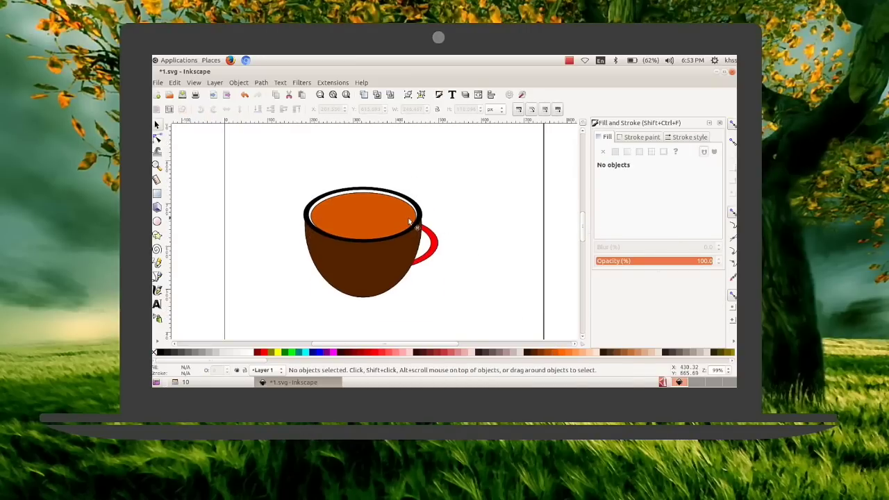
{"action": "left_click_drag", "start_coordinate": [251, 154], "coordinate": [467, 321]}
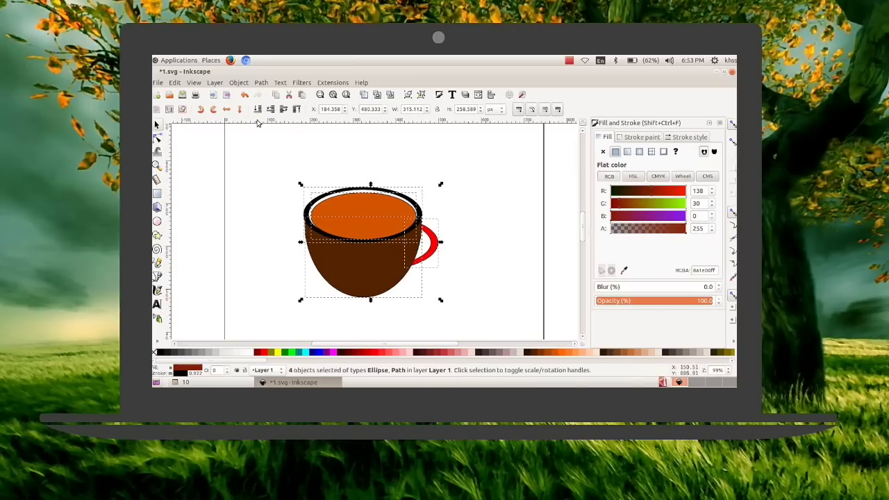
{"action": "left_click", "coordinate": [243, 84]}
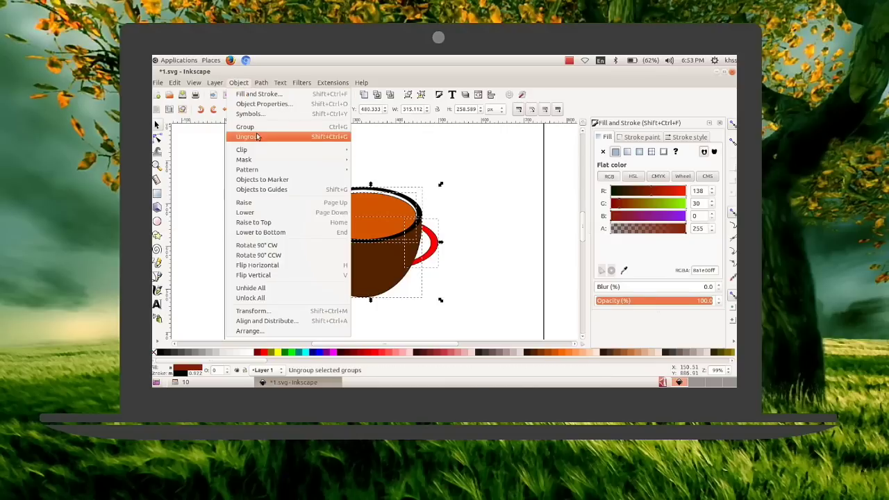
{"action": "left_click", "coordinate": [250, 128]}
{"action": "left_click", "coordinate": [341, 155]}
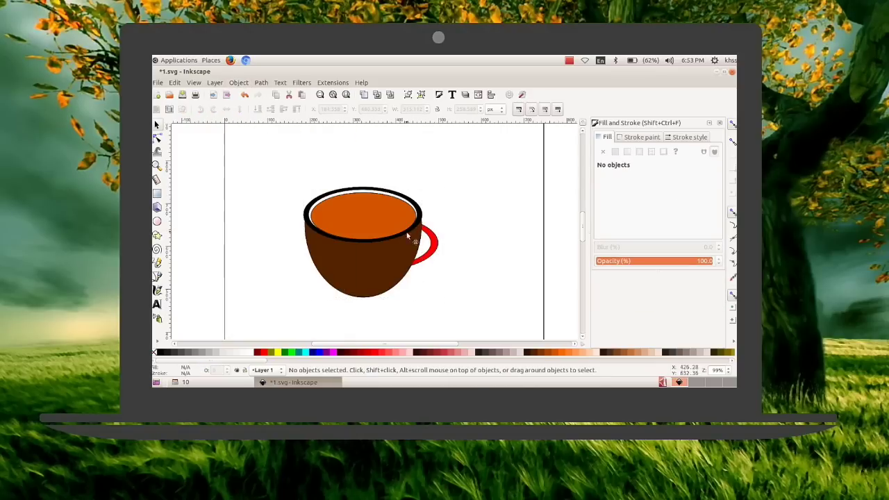
- Move the grouped cup slightly up and right, and bring the saucer from outside the page to just below the cup
{"action": "left_click", "coordinate": [381, 253]}
{"action": "left_click_drag", "start_coordinate": [381, 253], "coordinate": [393, 234]}
{"action": "scroll", "coordinate": [410, 243], "scroll_direction": "down", "scroll_amount": 2}
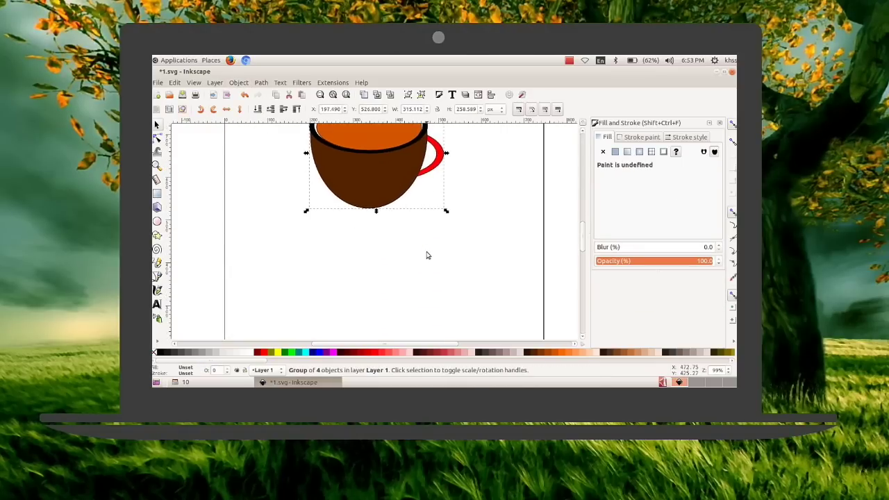
{"action": "left_click_drag", "start_coordinate": [317, 343], "coordinate": [251, 340]}
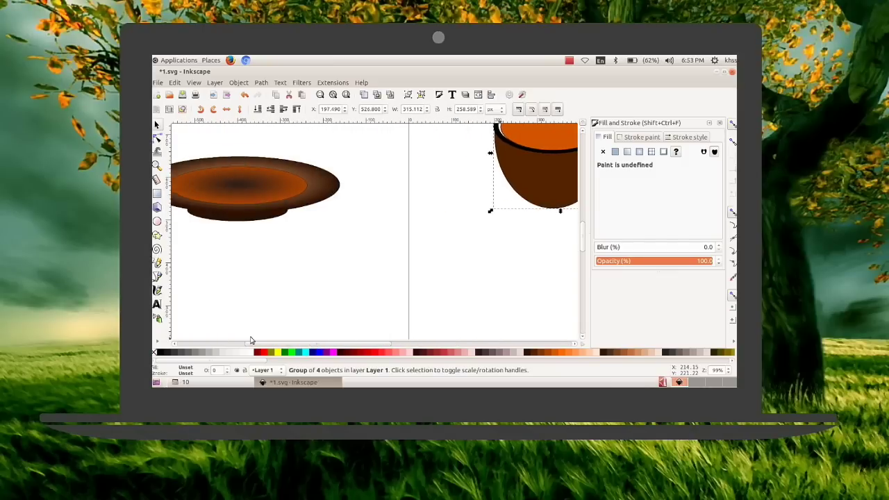
{"action": "left_click_drag", "start_coordinate": [242, 196], "coordinate": [481, 257]}
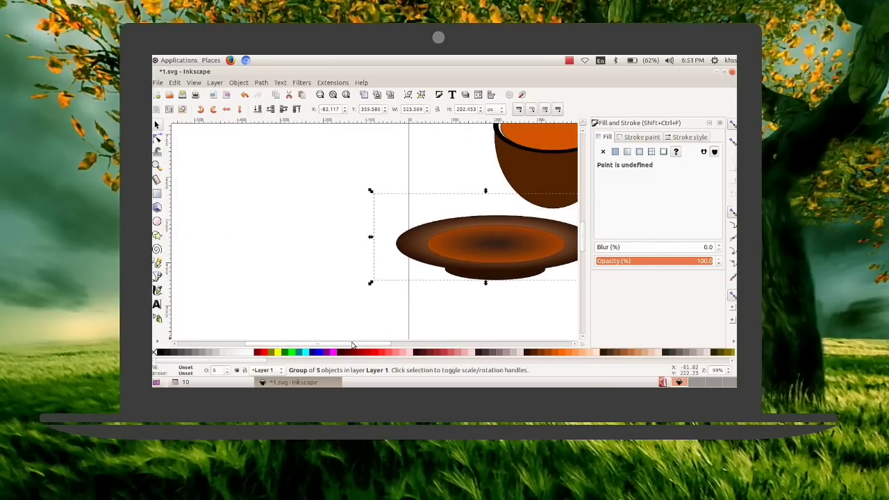
{"action": "left_click_drag", "start_coordinate": [354, 344], "coordinate": [424, 346]}
{"action": "left_click_drag", "start_coordinate": [317, 264], "coordinate": [417, 287]}
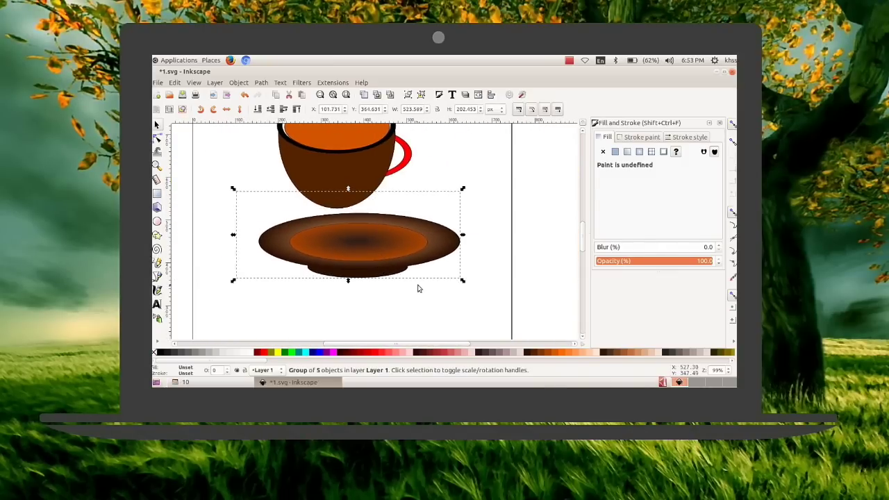
- Shrink the saucer group to about 432 by 187 px below the cup
{"action": "scroll", "coordinate": [431, 282], "scroll_direction": "up", "scroll_amount": 3}
{"action": "scroll", "coordinate": [430, 283], "scroll_direction": "down", "scroll_amount": 2}
{"action": "left_click_drag", "start_coordinate": [463, 270], "coordinate": [423, 269]}
- Lower the cup group onto the inner ellipse of the saucer, and deselect it
{"action": "left_click", "coordinate": [339, 205]}
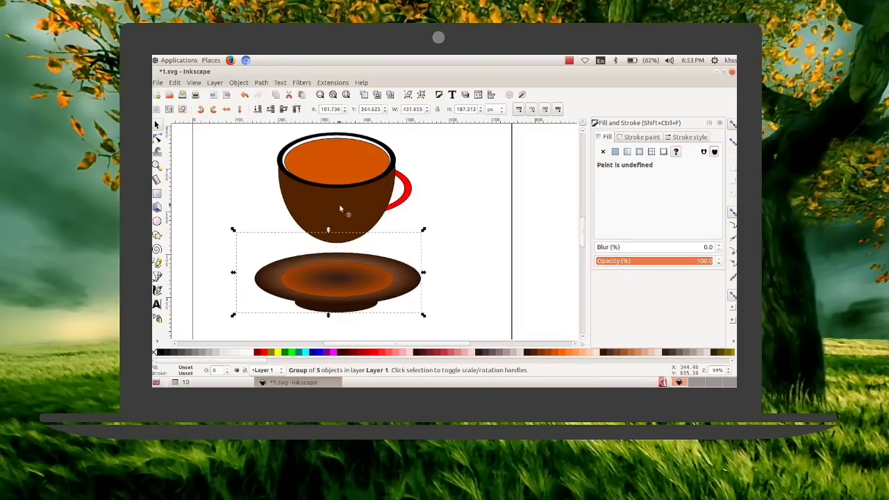
{"action": "left_click_drag", "start_coordinate": [340, 202], "coordinate": [340, 243]}
{"action": "left_click", "coordinate": [340, 243]}
{"action": "left_click", "coordinate": [457, 274]}
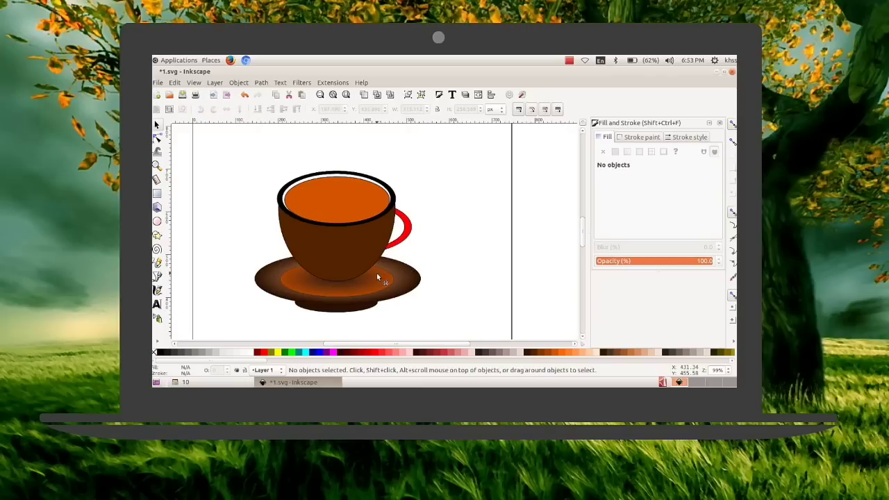
- Scale the cup group down to about 287 by 218 px, center it on the saucer, and deselect it
{"action": "left_click", "coordinate": [378, 277]}
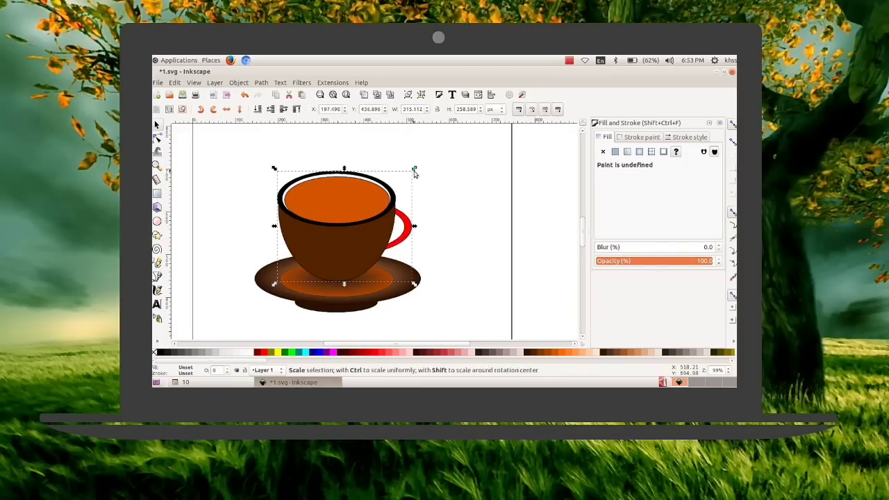
{"action": "left_click_drag", "start_coordinate": [413, 169], "coordinate": [401, 191]}
{"action": "left_click", "coordinate": [344, 241]}
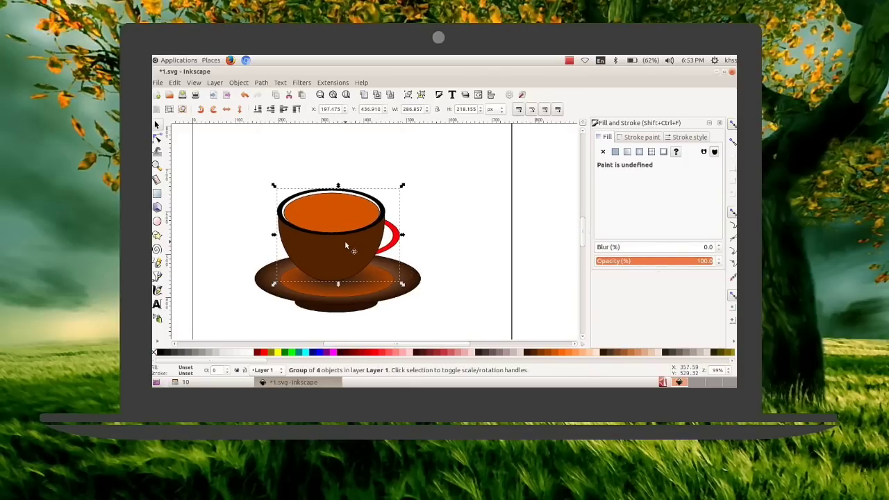
{"action": "left_click", "coordinate": [480, 255]}
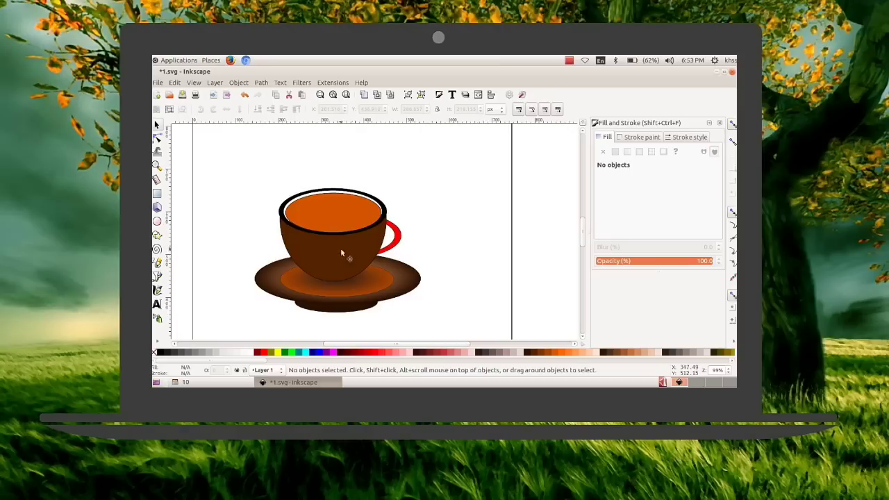
{"action": "left_click_drag", "start_coordinate": [340, 253], "coordinate": [342, 254]}
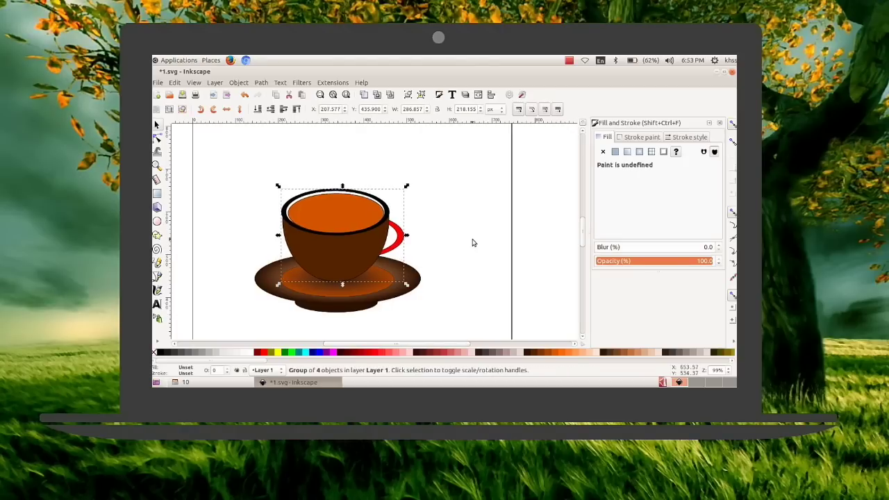
{"action": "left_click", "coordinate": [472, 243]}
{"action": "scroll", "coordinate": [473, 242], "scroll_direction": "up", "scroll_amount": 1}
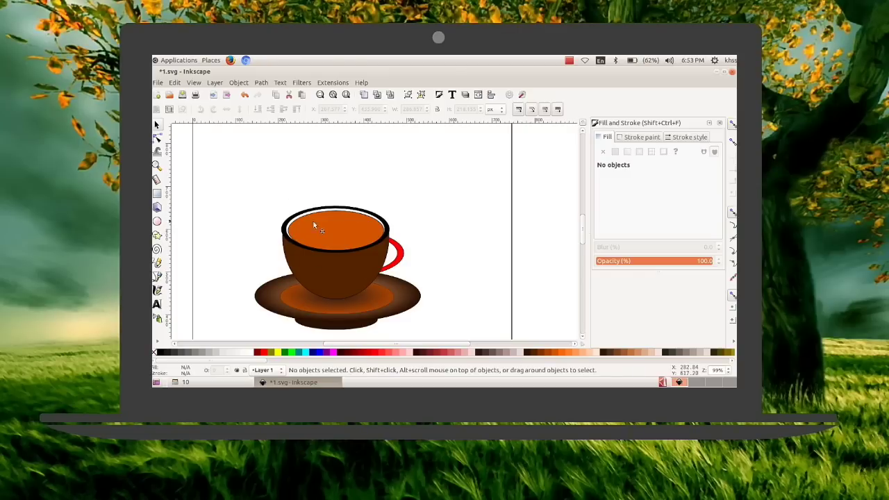
{"action": "scroll", "coordinate": [445, 205], "scroll_direction": "down", "scroll_amount": 3}
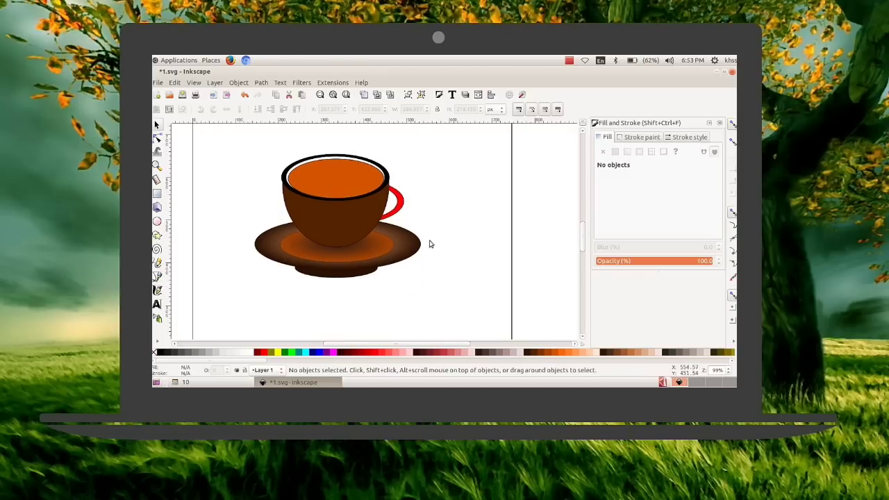
- Save the finished cup and saucer drawing to 1.svg, and close the drawing and the folder window
{"action": "scroll", "coordinate": [221, 222], "scroll_direction": "up", "scroll_amount": 3}
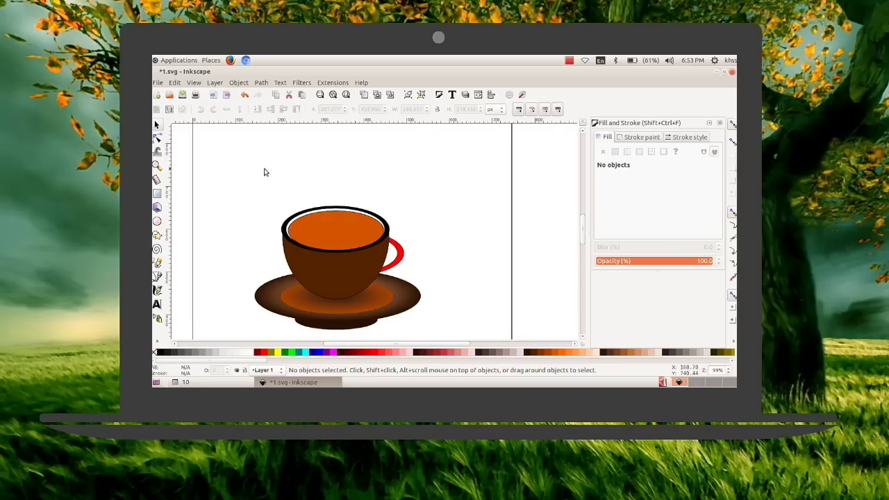
{"action": "left_click", "coordinate": [158, 83]}
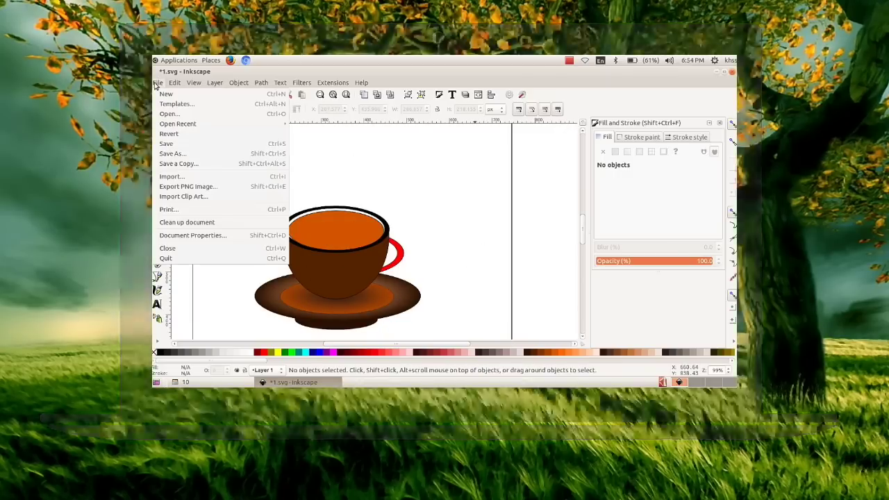
{"action": "left_click", "coordinate": [161, 144]}
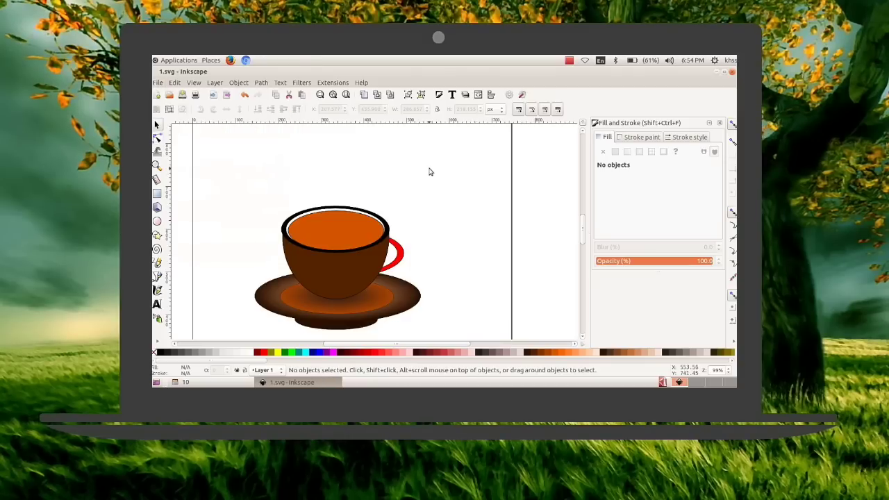
{"action": "left_click", "coordinate": [732, 72]}
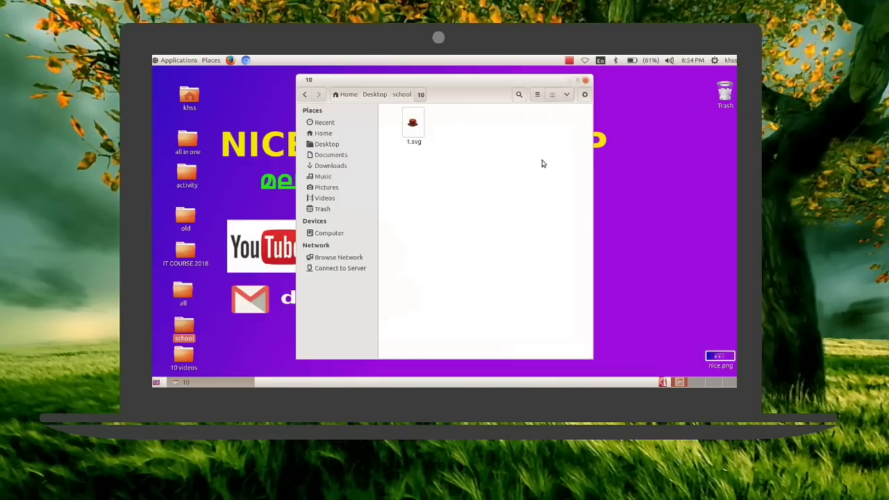
{"action": "left_click", "coordinate": [585, 80]}
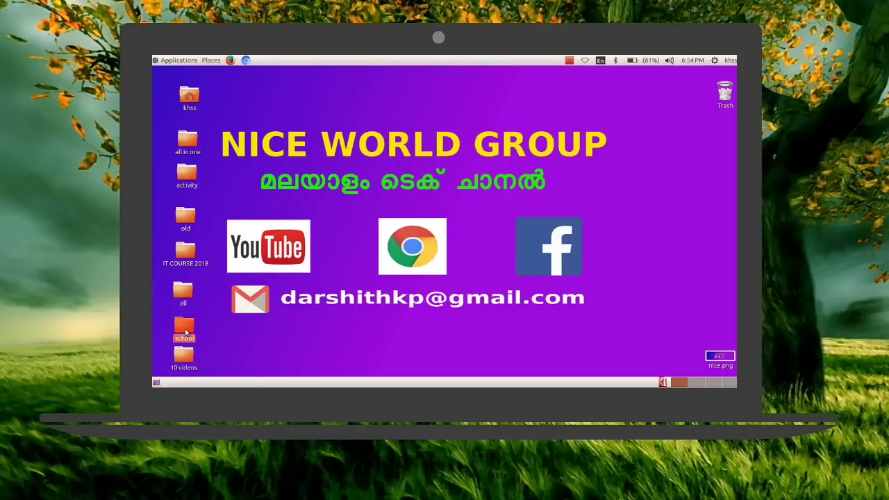
- Open 1.svg from subfolder 10 of the desktop's school folder in the image viewer, examine the cup enlarged, and close both windows
{"action": "double_click", "coordinate": [185, 333]}
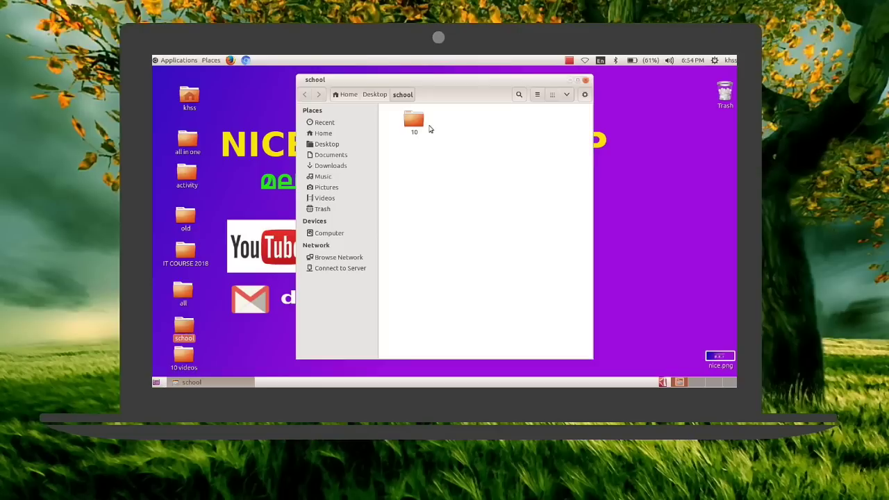
{"action": "double_click", "coordinate": [412, 123]}
{"action": "double_click", "coordinate": [412, 124]}
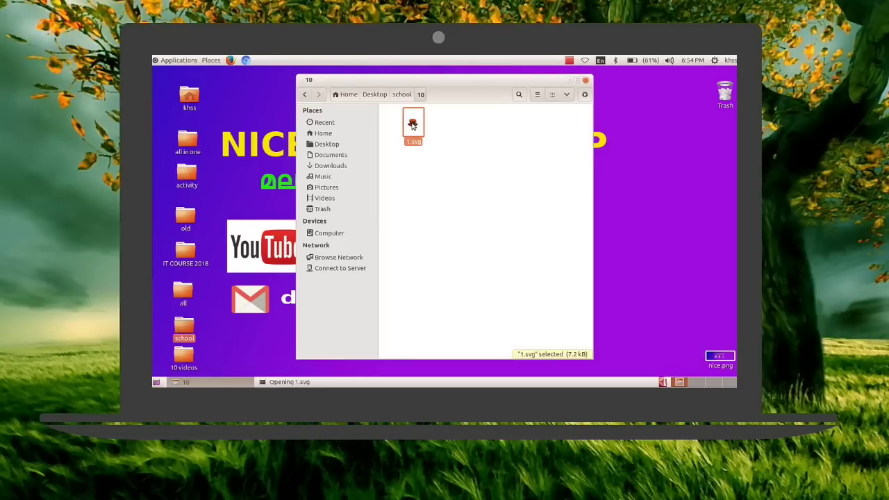
{"action": "scroll", "coordinate": [458, 268], "scroll_direction": "up", "scroll_amount": 4}
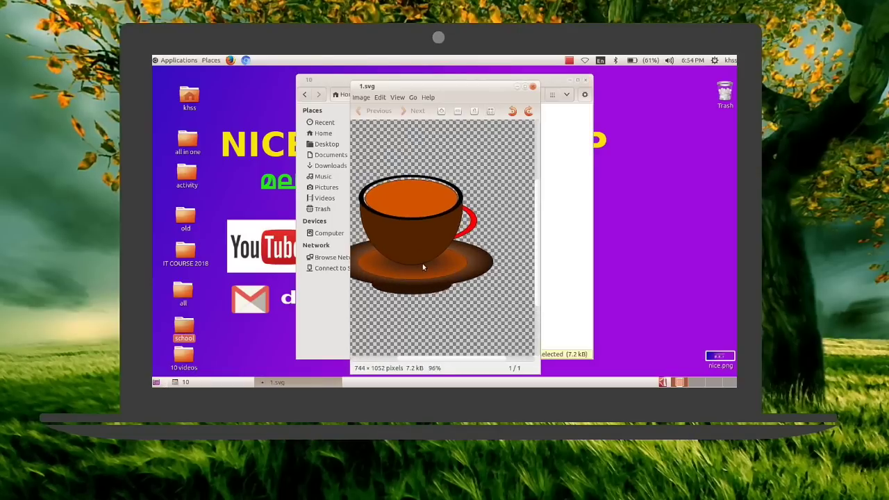
{"action": "scroll", "coordinate": [445, 283], "scroll_direction": "up", "scroll_amount": 1}
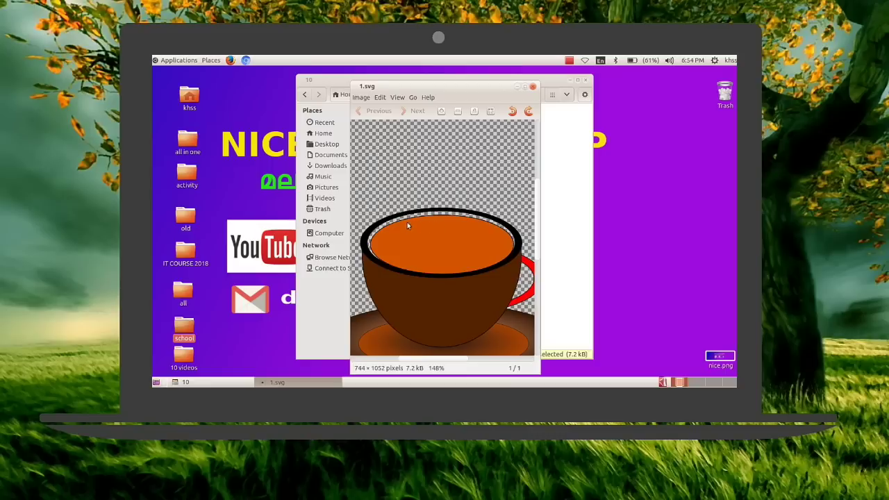
{"action": "left_click", "coordinate": [533, 86]}
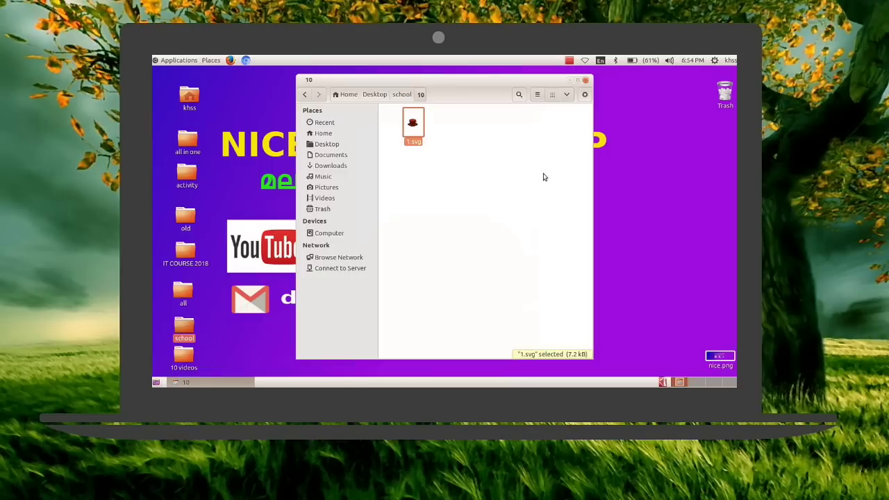
{"action": "left_click", "coordinate": [585, 80]}
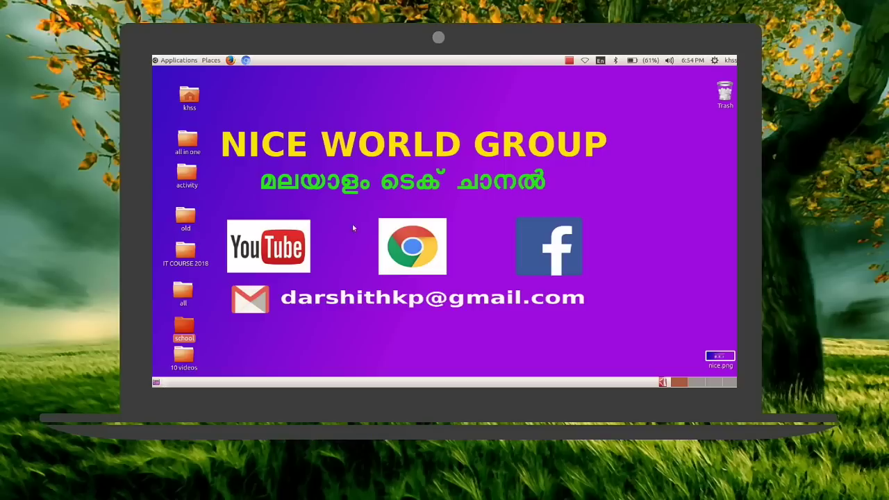
{"action": "left_click", "coordinate": [332, 313]}
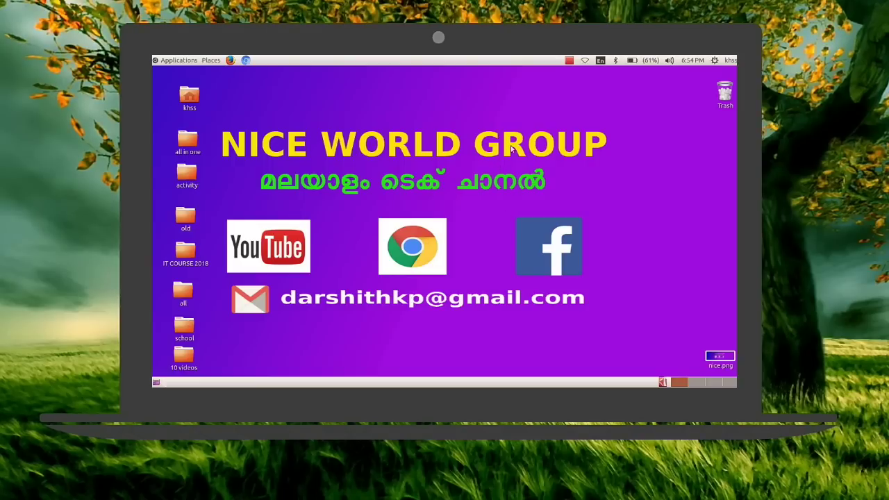
{"action": "left_click", "coordinate": [569, 61]}
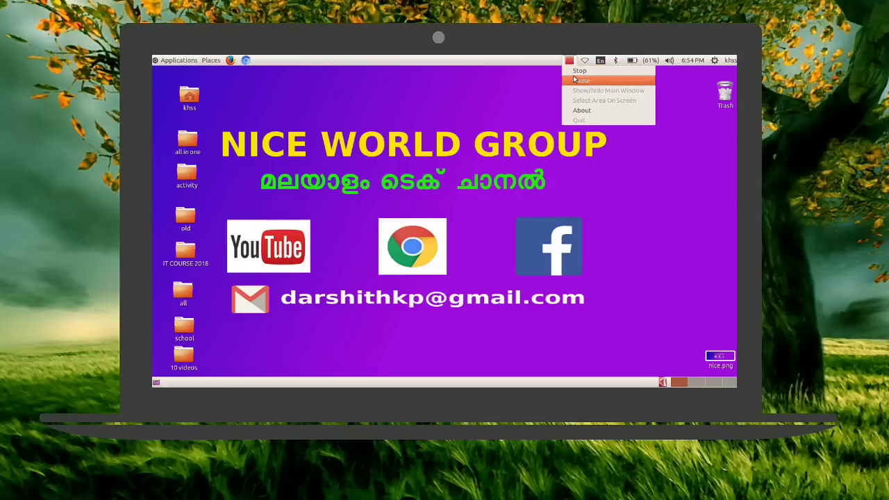
{"action": "left_click", "coordinate": [569, 60]}
{"action": "left_click", "coordinate": [569, 60]}
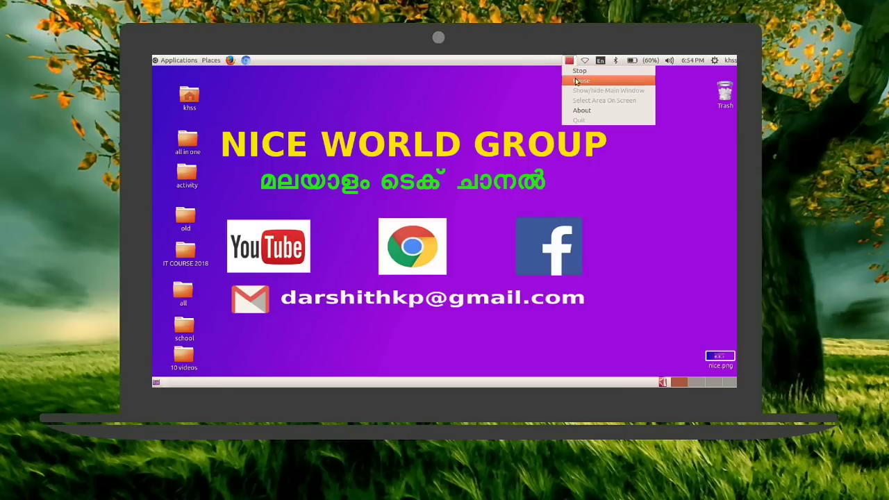